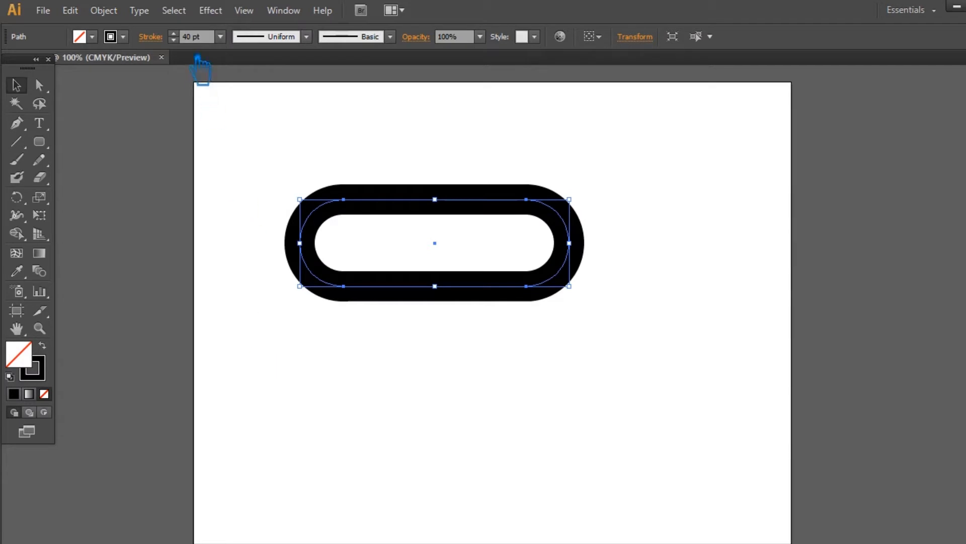
Step: Set the rounded rectangle outline's stroke weight to 30 pt
key(BackSpace)
text(3)
key(Return)
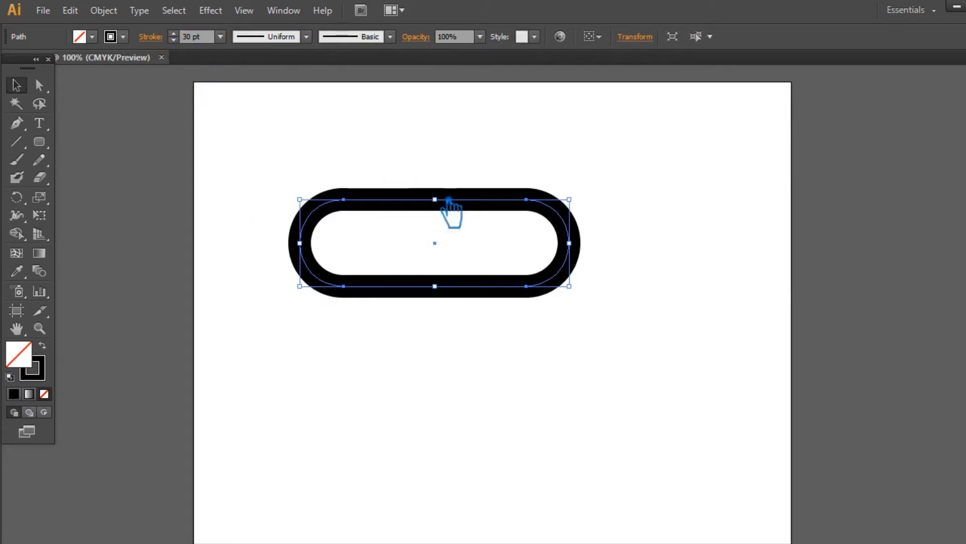
click(473, 368)
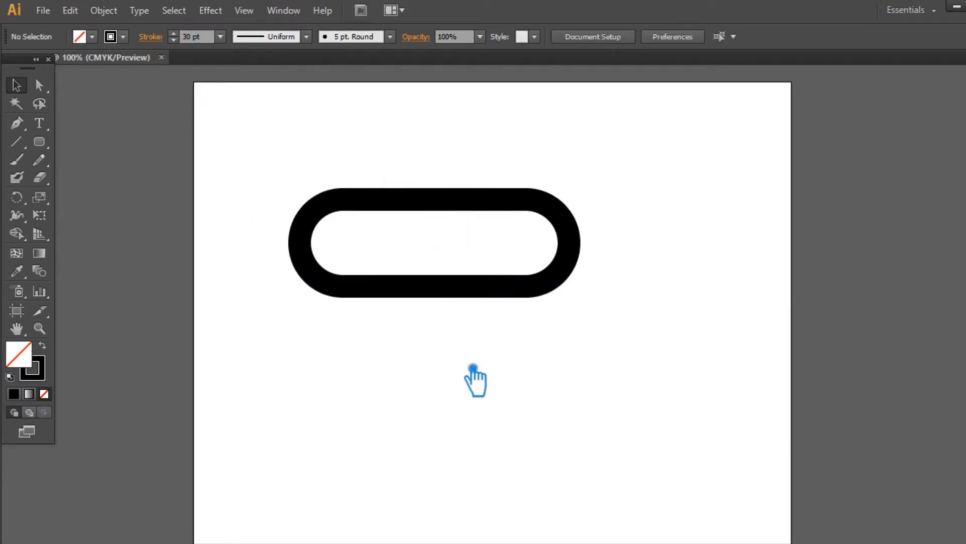
Step: Set the rounded rectangle outline's stroke weight to 35 pt
click(405, 200)
click(204, 38)
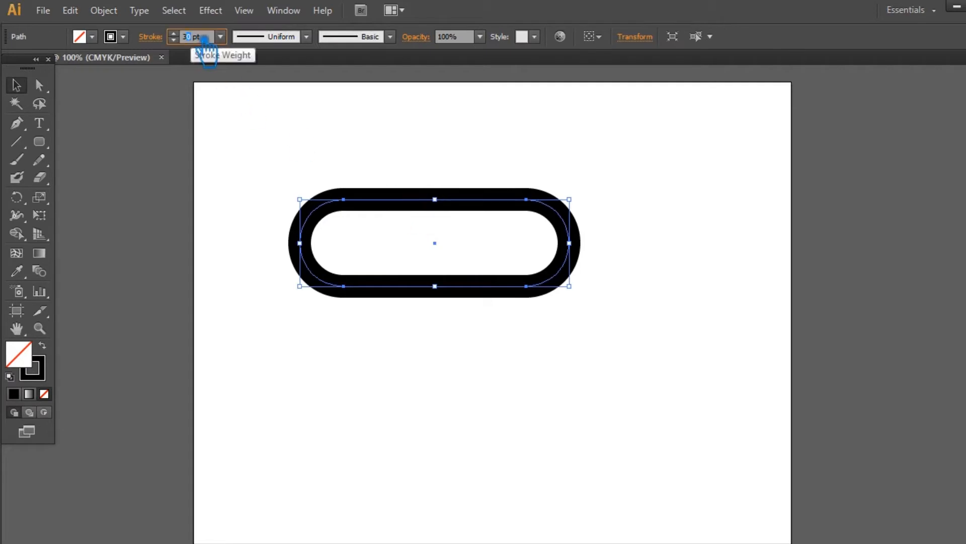
key(Return)
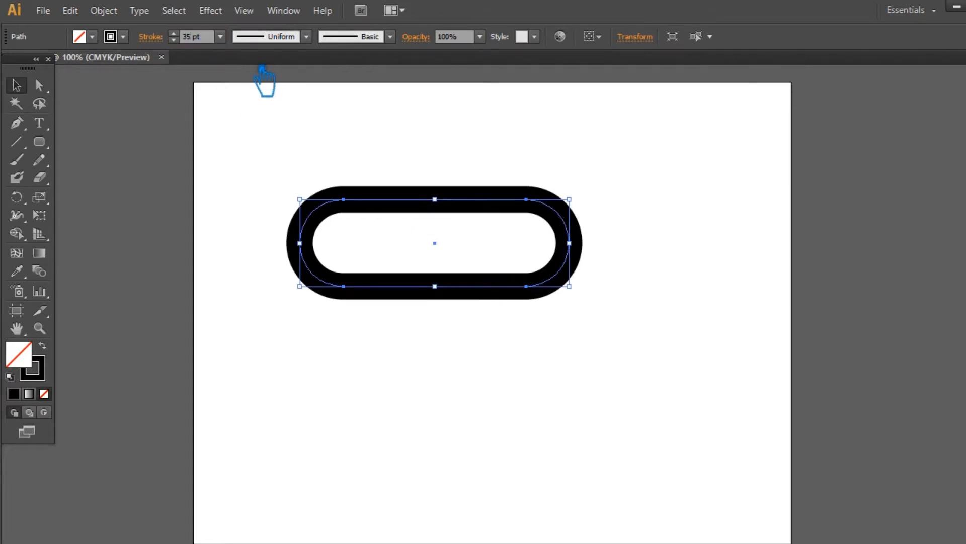
click(343, 241)
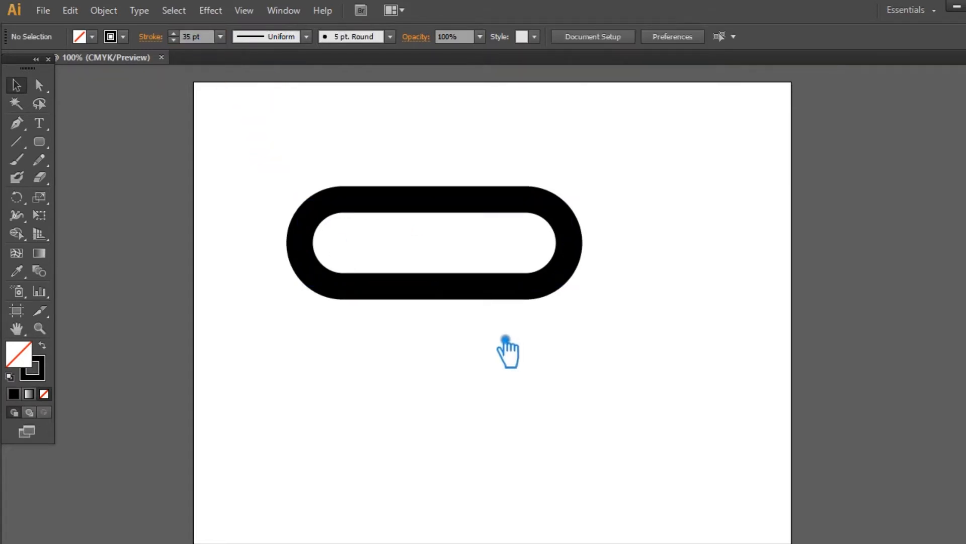
Step: Expand the rounded rectangle's stroke into a filled shape with the Expand command
click(479, 297)
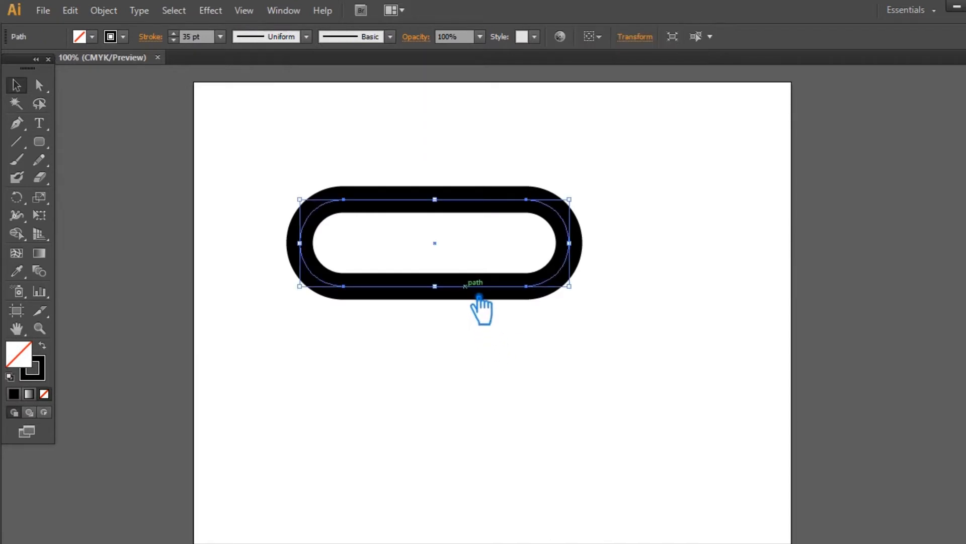
click(108, 11)
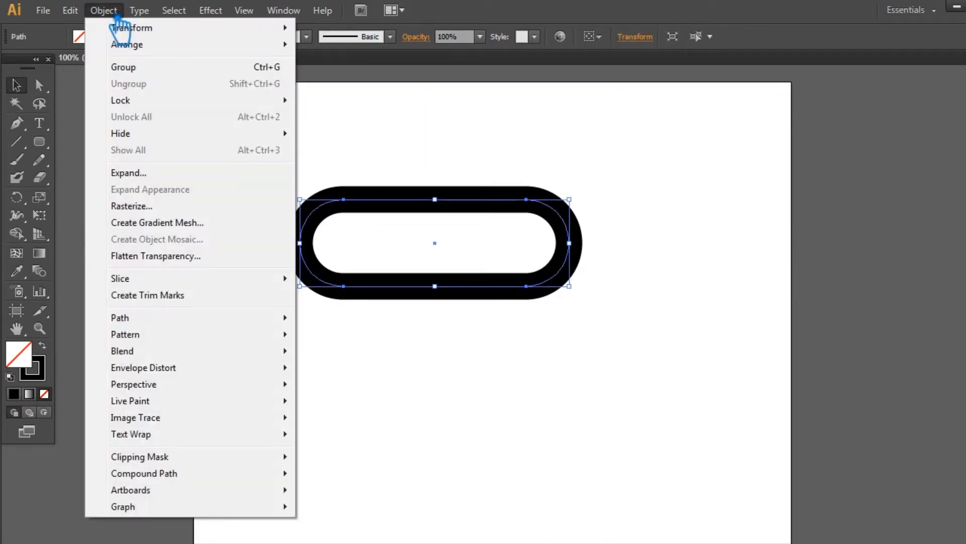
click(432, 122)
click(413, 206)
click(123, 14)
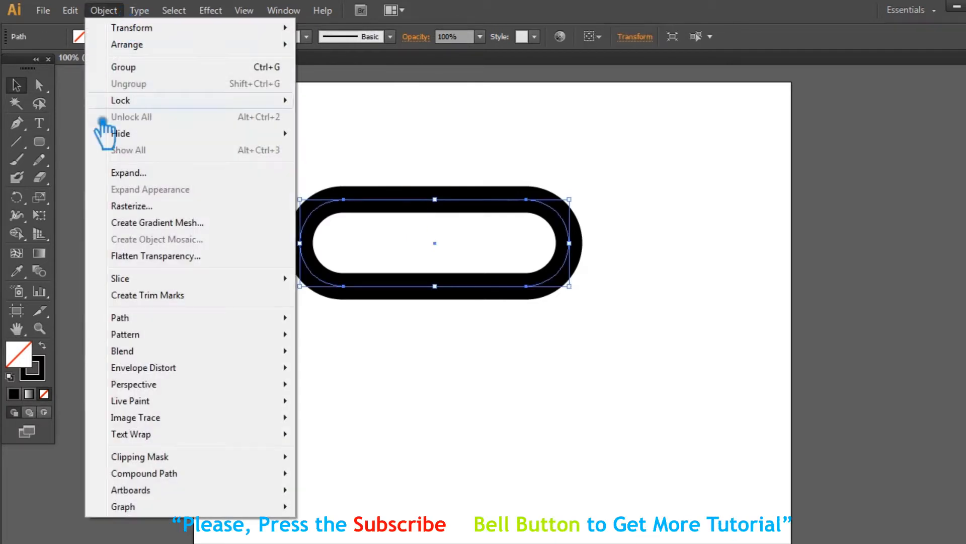
click(160, 174)
click(732, 331)
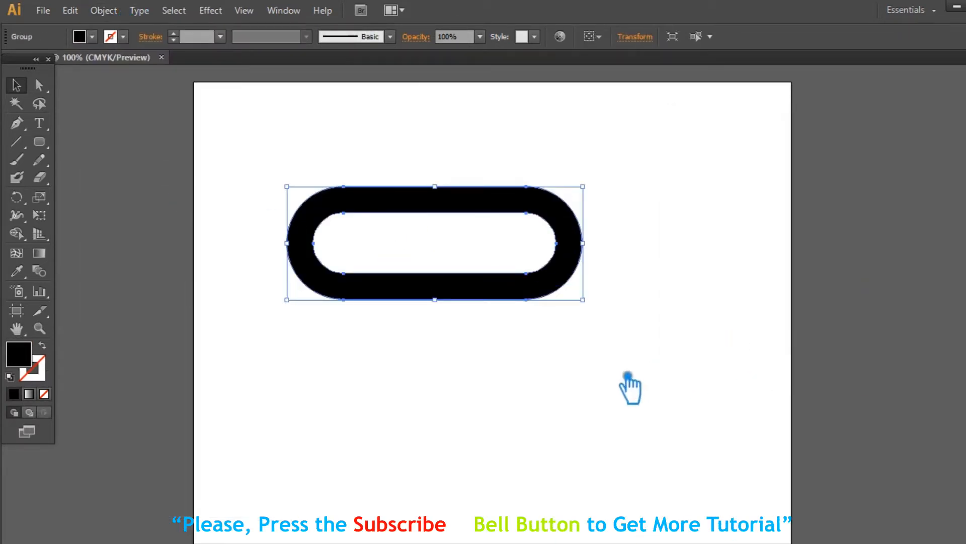
click(573, 375)
Step: Draw a tall rectangle covering the left half of the rounded ring shape
drag(51, 150, 103, 141)
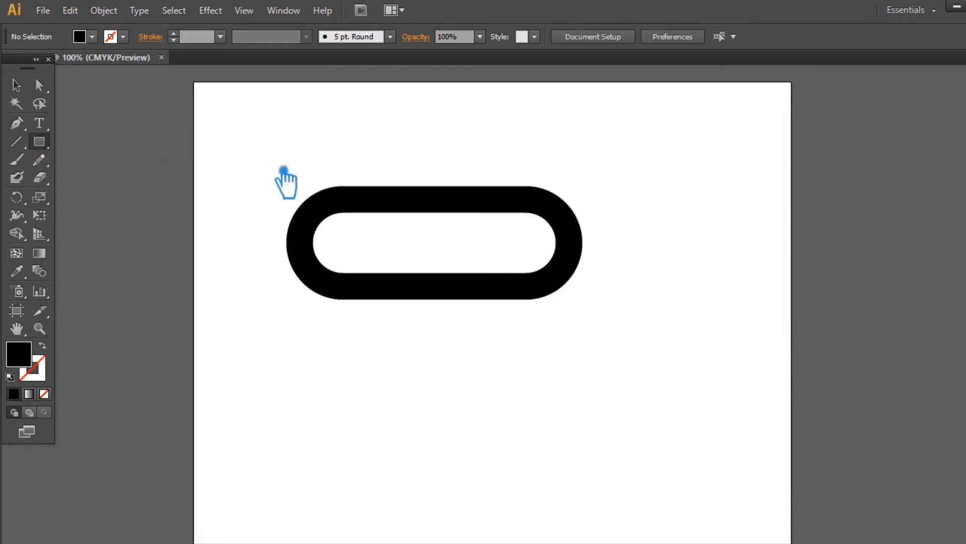
drag(260, 150, 459, 406)
key(v)
Step: Subtract the rectangle from the ring with Minus Front, leaving only the right-hand U-shaped half
drag(574, 376, 312, 171)
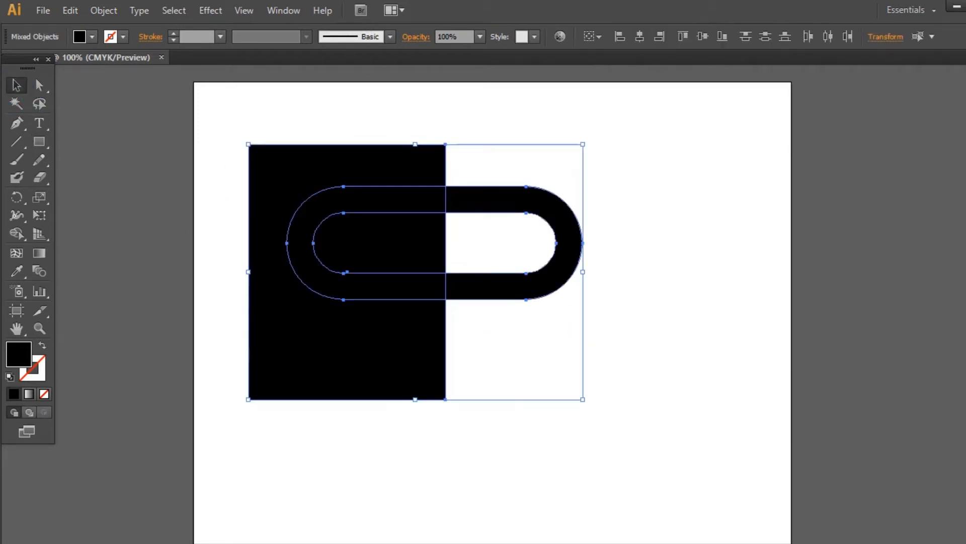
key(shift+ctrl+F9)
click(861, 403)
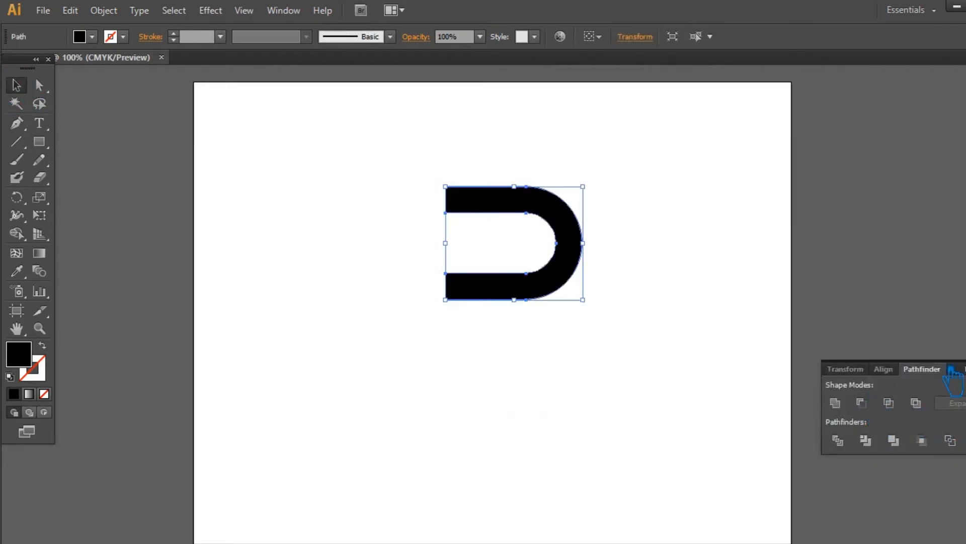
key(shift+ctrl+F9)
click(564, 312)
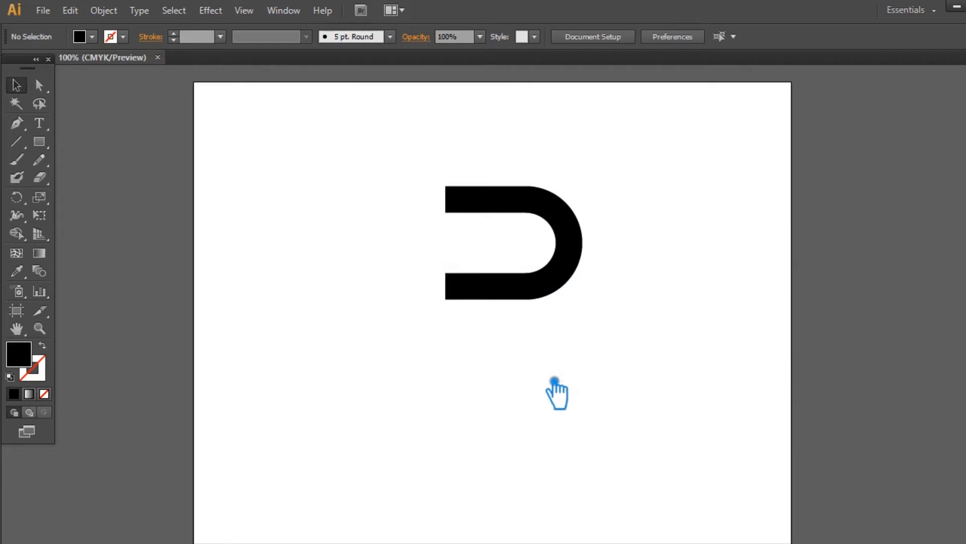
Step: Draw a narrow vertical rectangle as a stem at the end of the lower arm and delete its lower-right corner anchor
click(39, 142)
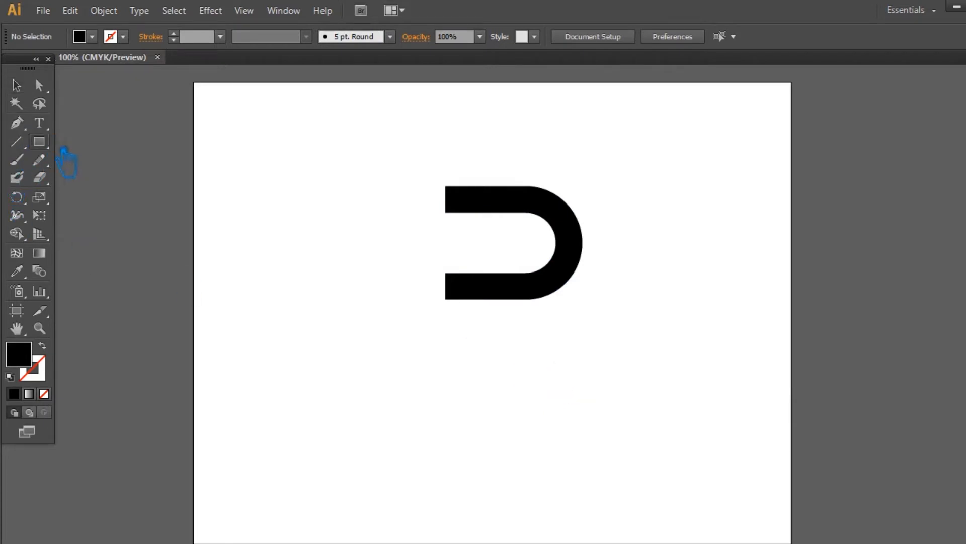
drag(446, 274, 495, 396)
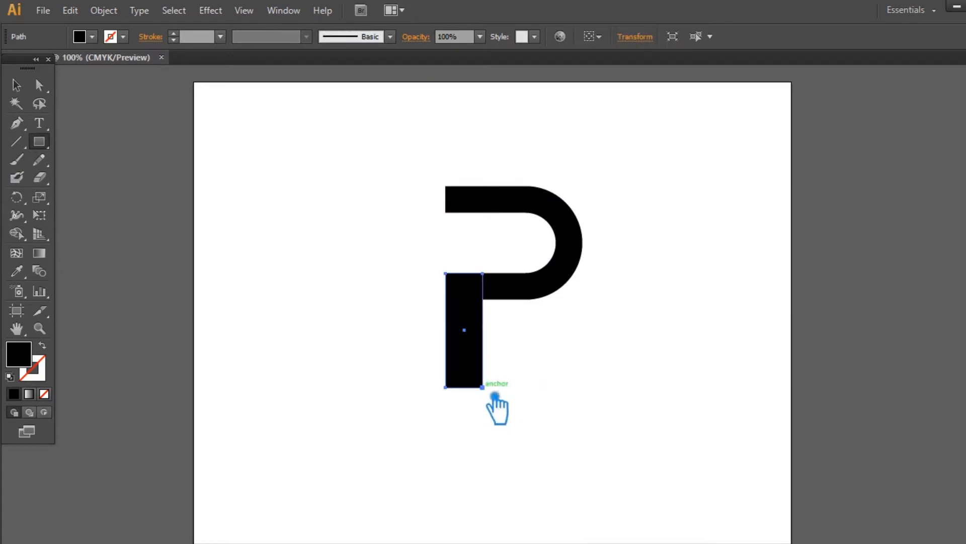
click(28, 93)
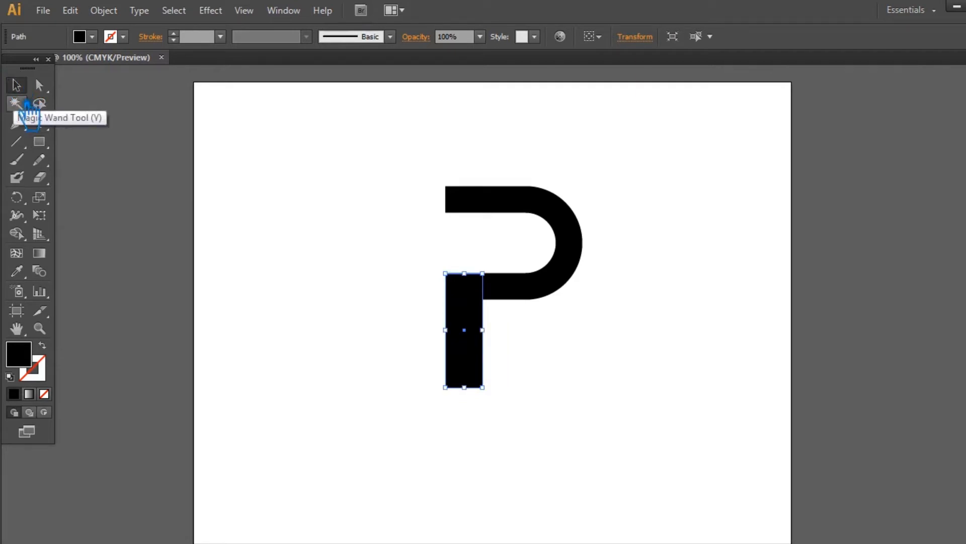
click(17, 123)
click(483, 387)
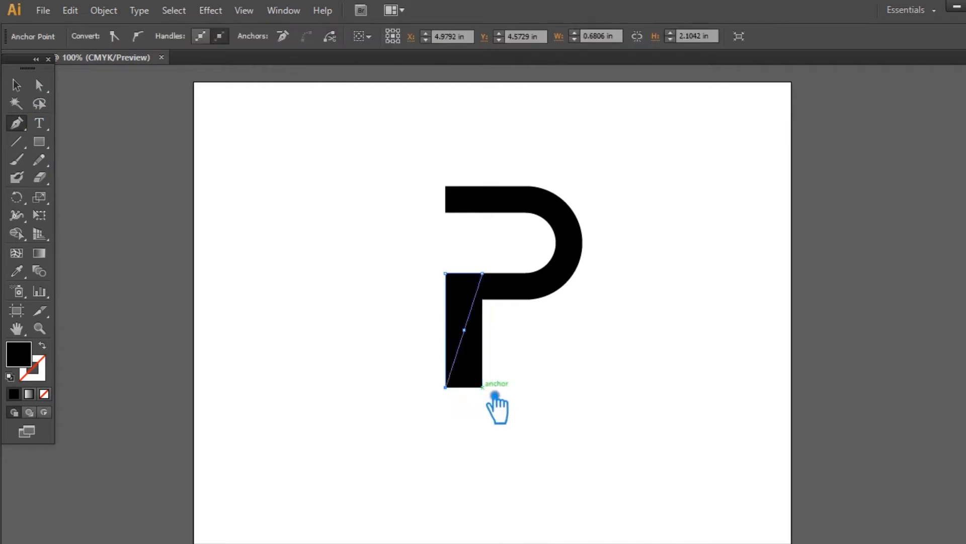
click(480, 333)
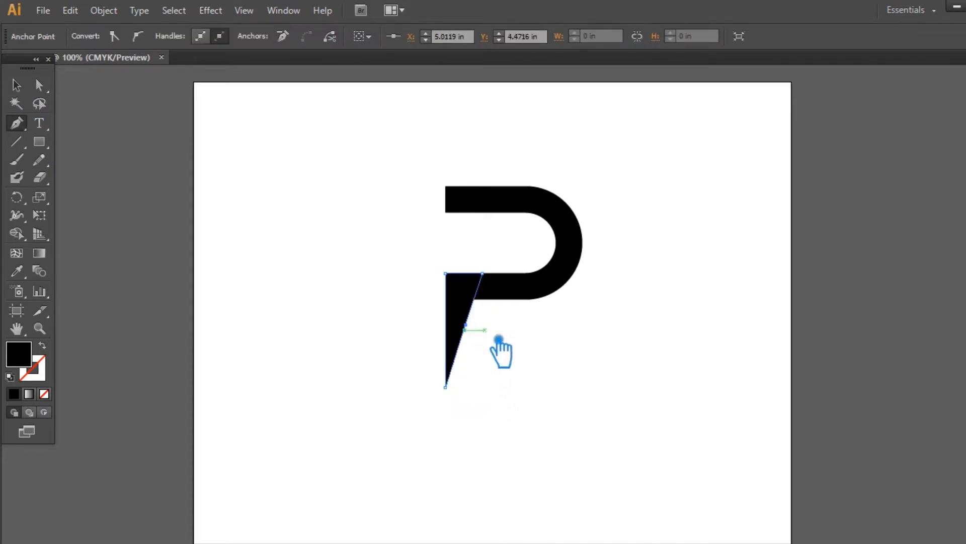
key(ctrl+z)
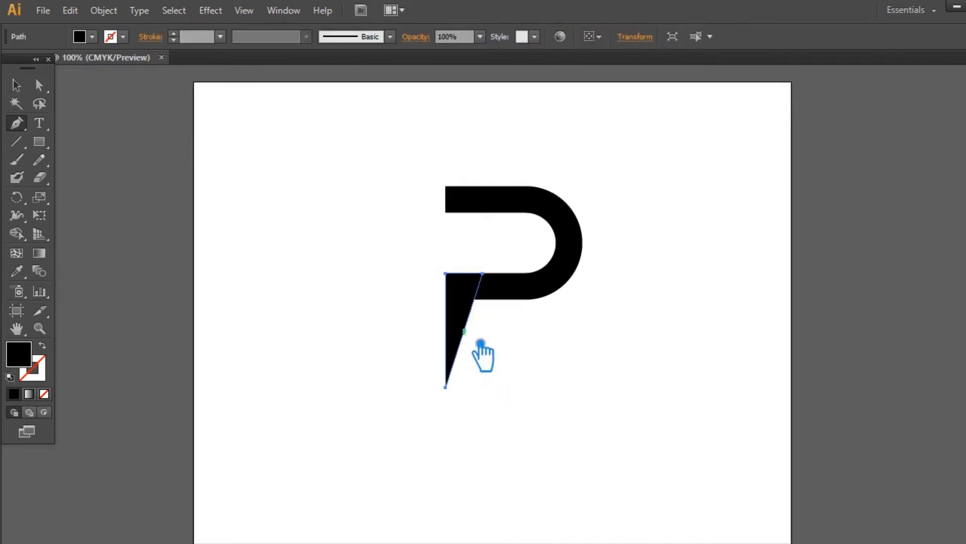
click(466, 330)
key(ctrl+z)
Step: Add an anchor point midway on the stem's diagonal edge and pull it out to about X 5.32 in, Y 4.72 in
click(480, 332)
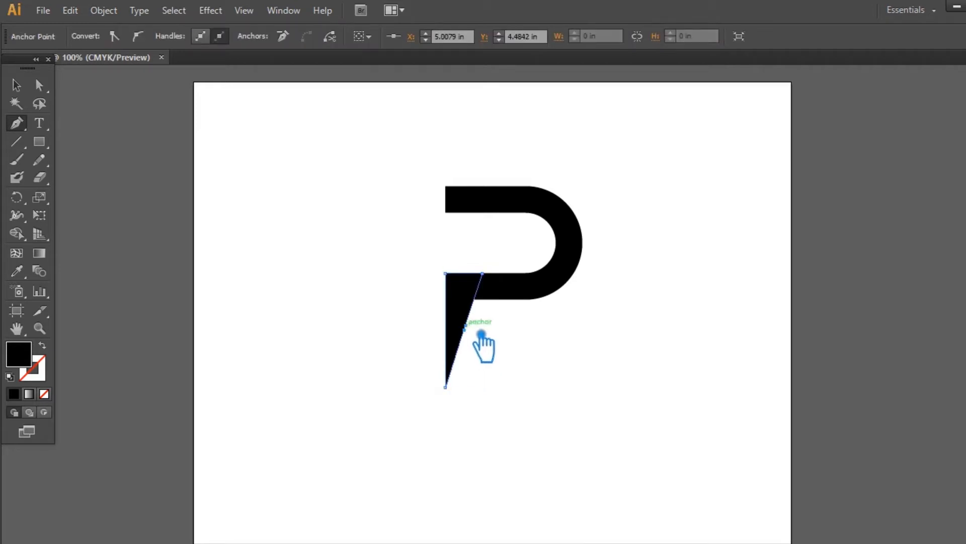
key(a)
drag(479, 331, 497, 346)
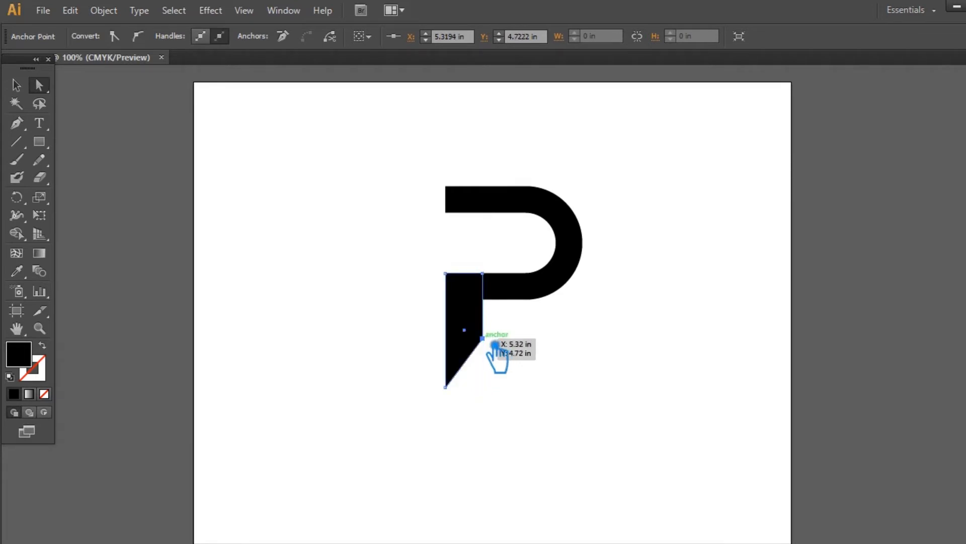
Step: Convert the stem's new side anchor into a smooth point so that its outer edge curves toward the tip
drag(17, 123, 108, 176)
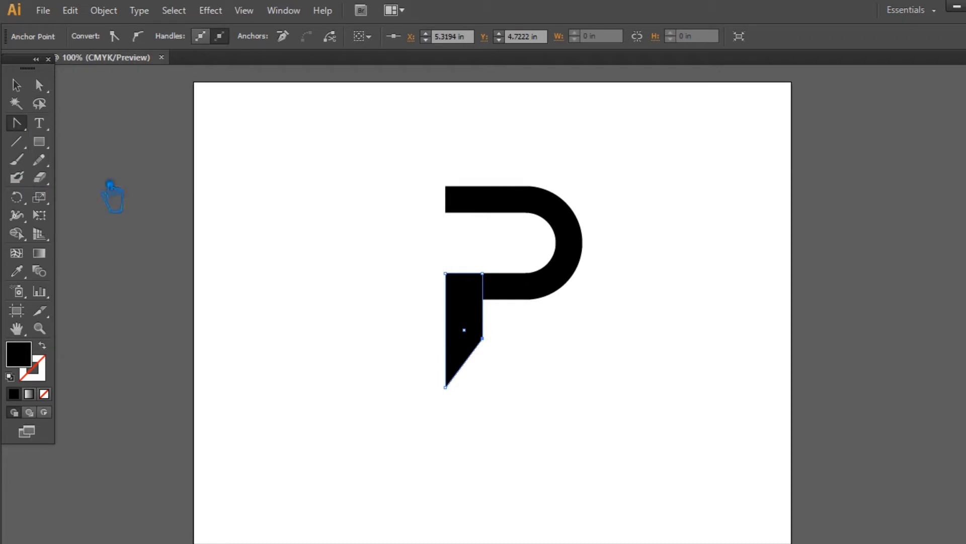
drag(497, 346, 486, 376)
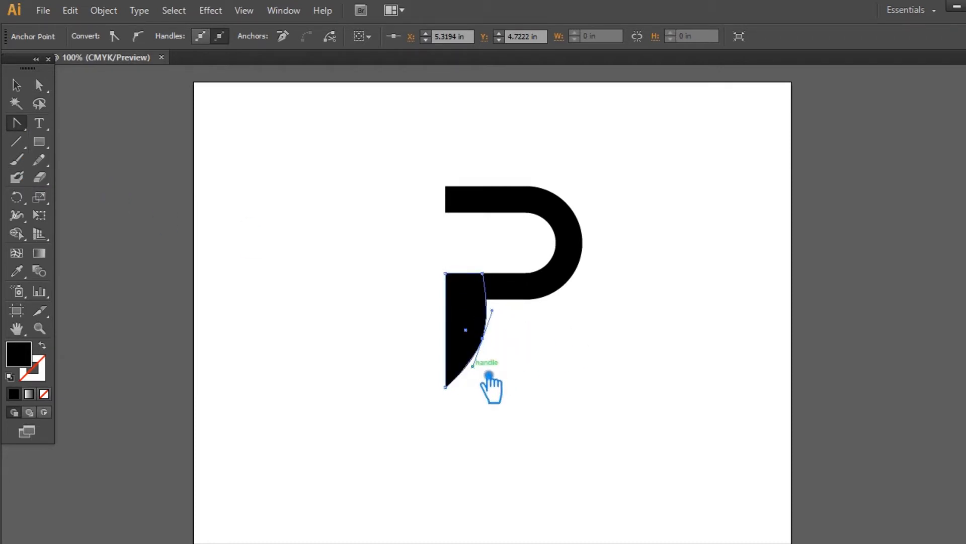
Step: Narrow the stem by nudging its two right-side anchor points to the left
key(a)
click(483, 273)
shift+click(483, 339)
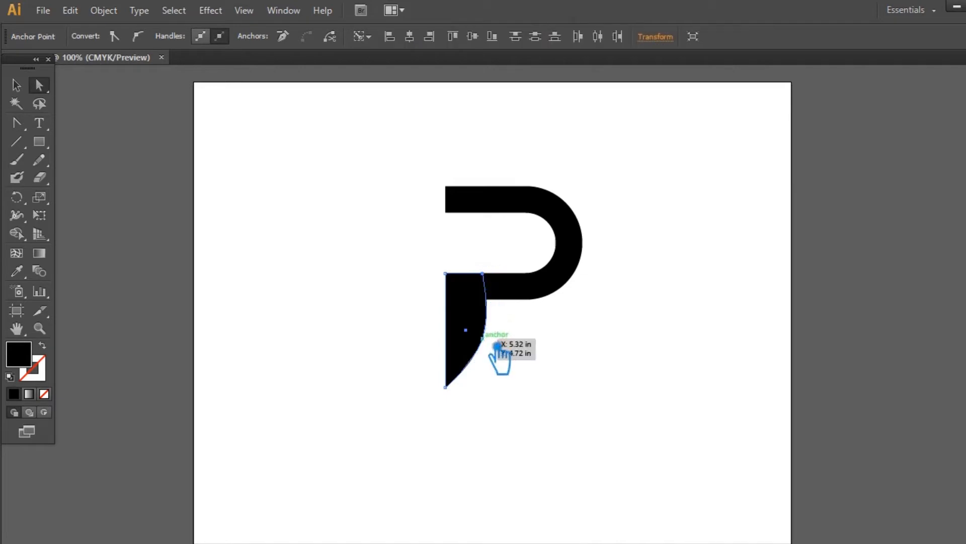
key(Left)
key(Left)
key(Left)
key(Left)
key(Left)
key(Left)
key(Left)
key(Left)
key(Left)
key(Left)
key(Left)
key(Left)
key(Left)
key(Left)
key(Left)
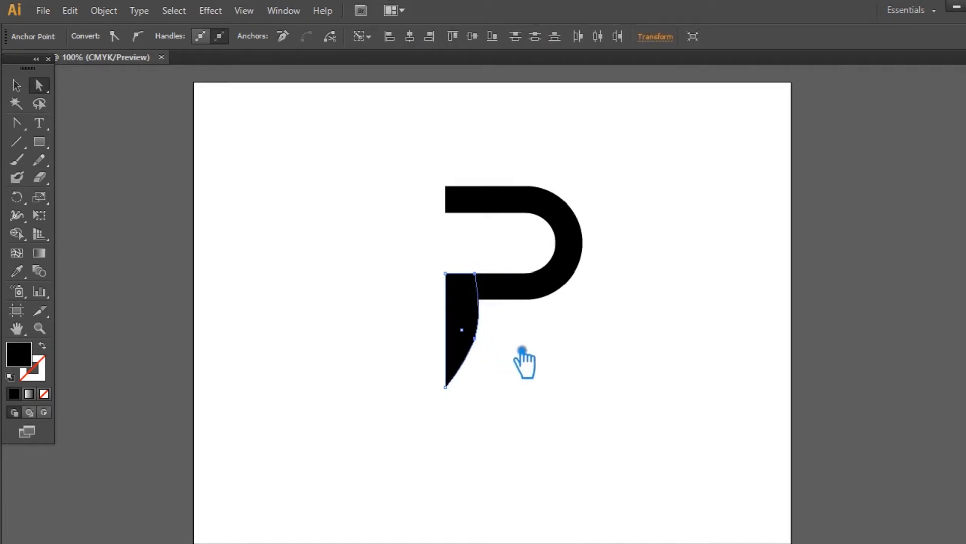
Step: Shorten the stem by nudging its bottom tip anchor up to Y 5.375 in
click(446, 387)
key(Up)
key(Up)
key(Up)
key(Up)
key(Up)
key(Up)
key(Up)
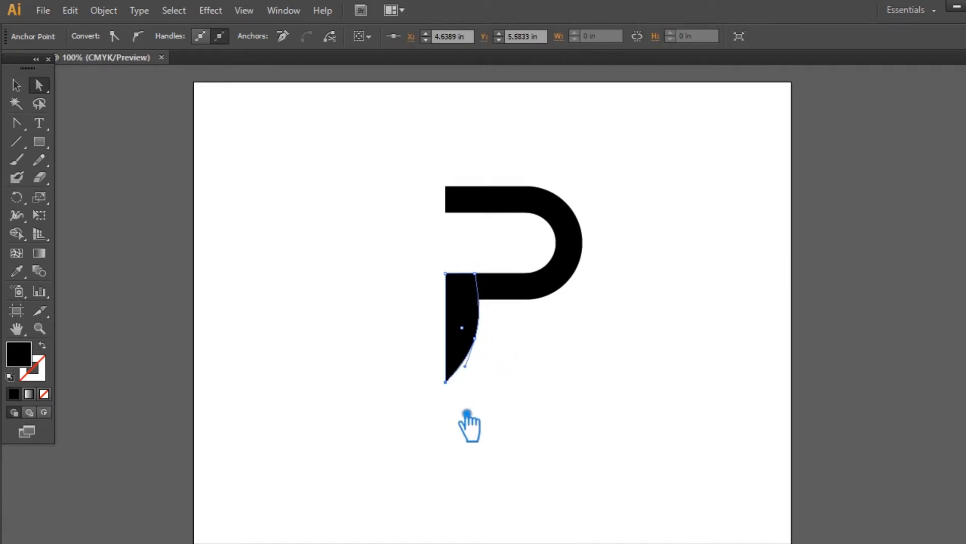
key(Up)
key(Up)
key(Up)
key(Up)
key(Up)
key(Up)
Step: Shift the stem right along the lower arm and shorten both open arms to line up with its straight left edge
key(v)
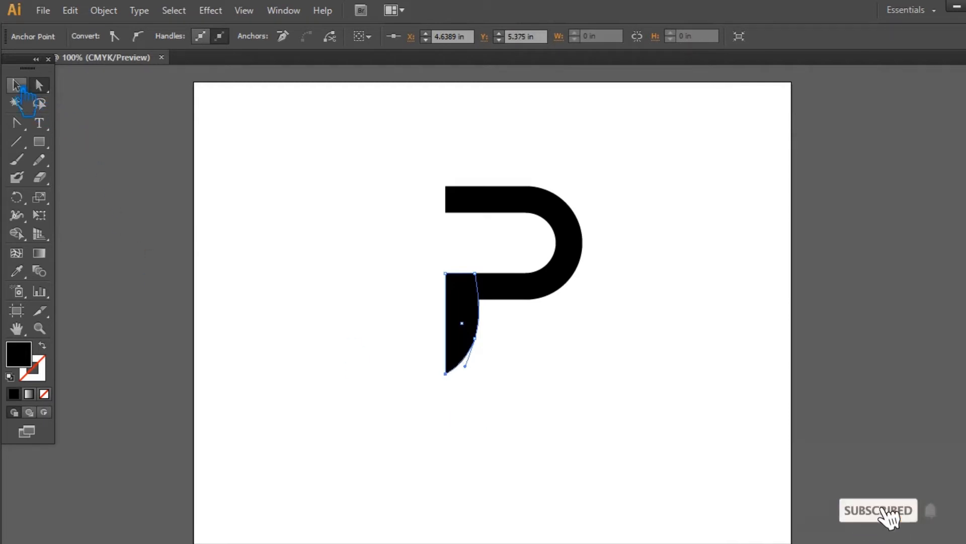
drag(478, 352, 502, 352)
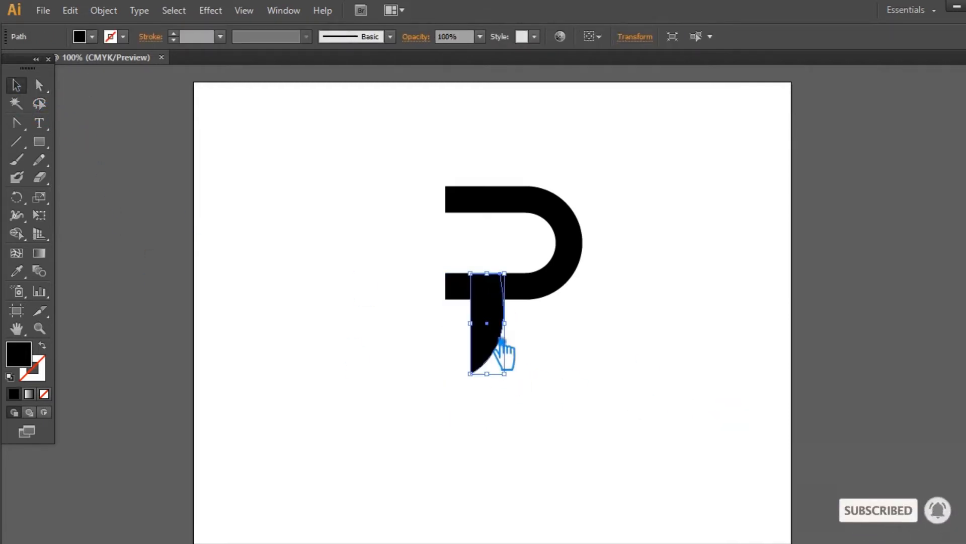
key(a)
drag(409, 129, 460, 322)
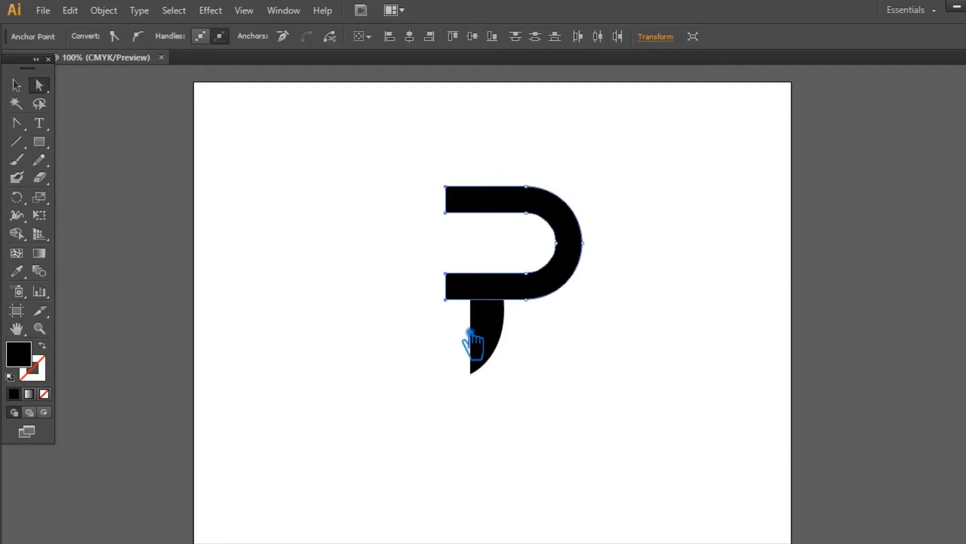
key(Right)
key(Right)
key(Right)
key(Right)
key(Right)
key(Right)
key(Right)
key(Right)
key(Right)
key(Right)
key(Right)
key(Right)
key(Right)
key(Right)
key(Right)
key(Right)
key(Right)
key(Right)
key(Right)
key(Right)
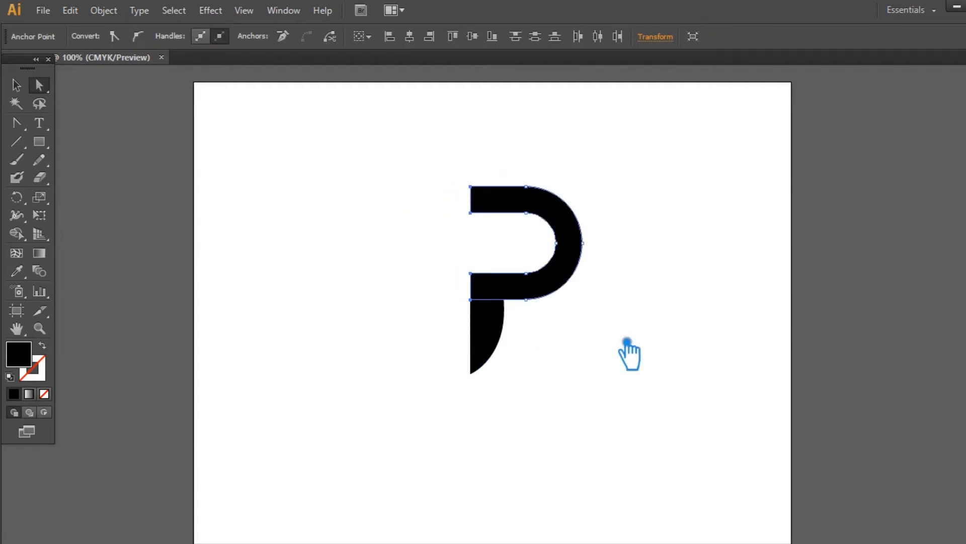
click(21, 83)
click(414, 242)
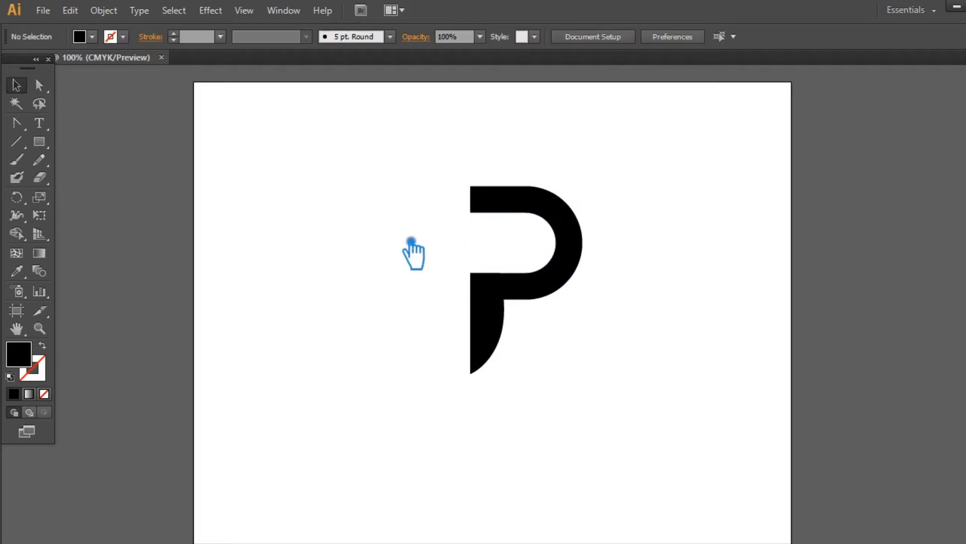
Step: Duplicate the P's curved bowl in place and fill the copy with dark gray
click(575, 291)
key(ctrl+shift+b)
key(ctrl+shift+b)
click(22, 274)
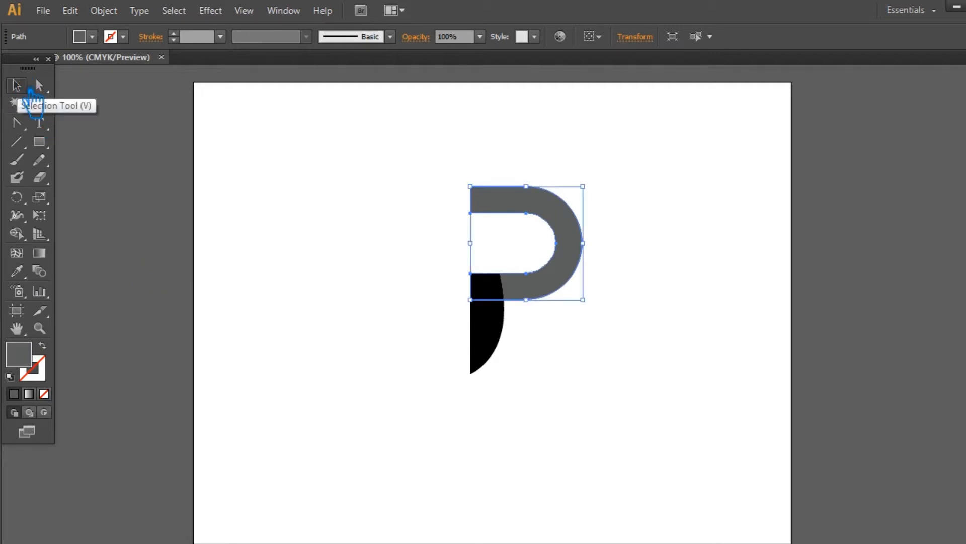
Step: Place the gray bowl copy behind the black one and nudge it slightly left
click(28, 91)
key(Left)
key(Left)
key(Left)
key(Left)
key(Left)
key(Left)
key(Left)
key(Left)
key(Left)
key(Left)
key(Left)
key(Left)
key(Left)
key(Left)
key(Left)
key(Left)
key(Left)
key(Left)
key(Left)
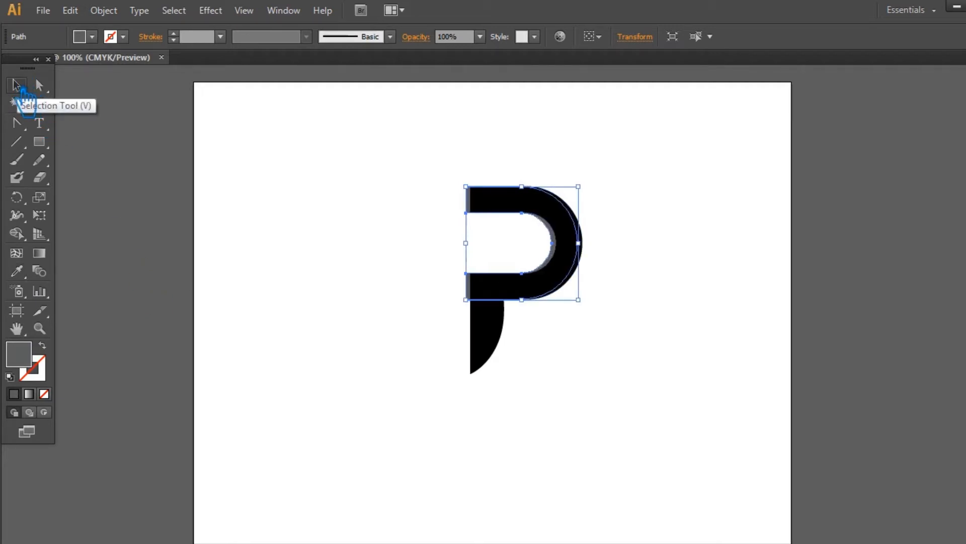
Step: Nudge the gray bowl copy well above the black bowl and slightly further left
key(Up)
key(Up)
key(Up)
key(Up)
key(Up)
key(Up)
key(Up)
key(Up)
key(Up)
key(Up)
key(Up)
key(Up)
key(Up)
key(Up)
key(Up)
key(Up)
key(Up)
key(Up)
key(Up)
key(Up)
key(Left)
key(Left)
key(Left)
key(Left)
key(Left)
key(Up)
key(Up)
key(Up)
key(Up)
key(Up)
key(Up)
key(Up)
key(Up)
key(Up)
key(Up)
key(Up)
key(Up)
key(Up)
key(Up)
key(Up)
key(Up)
key(Up)
key(Up)
key(Up)
key(Up)
key(Up)
key(Up)
key(Up)
key(Up)
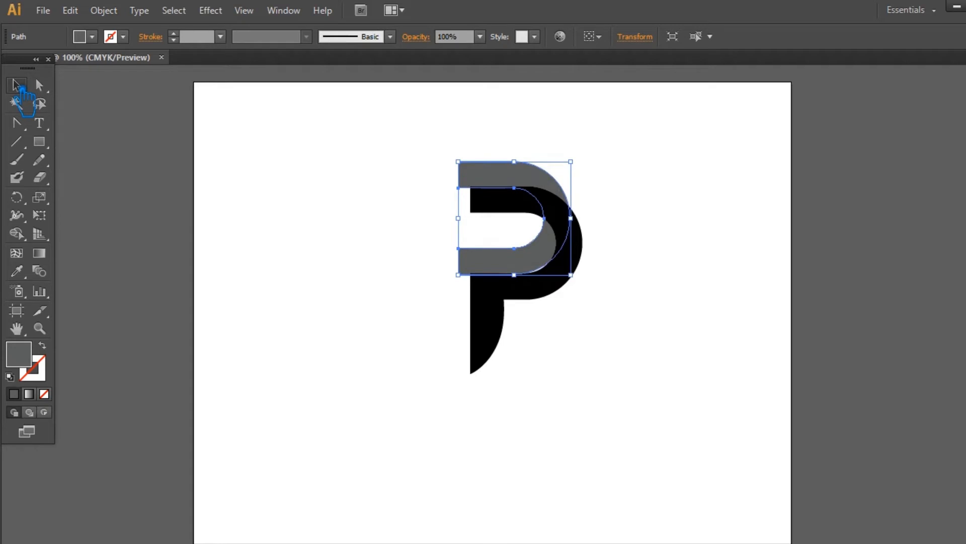
key(Up)
key(Up)
key(Up)
key(Up)
key(Up)
key(Up)
key(Up)
key(Up)
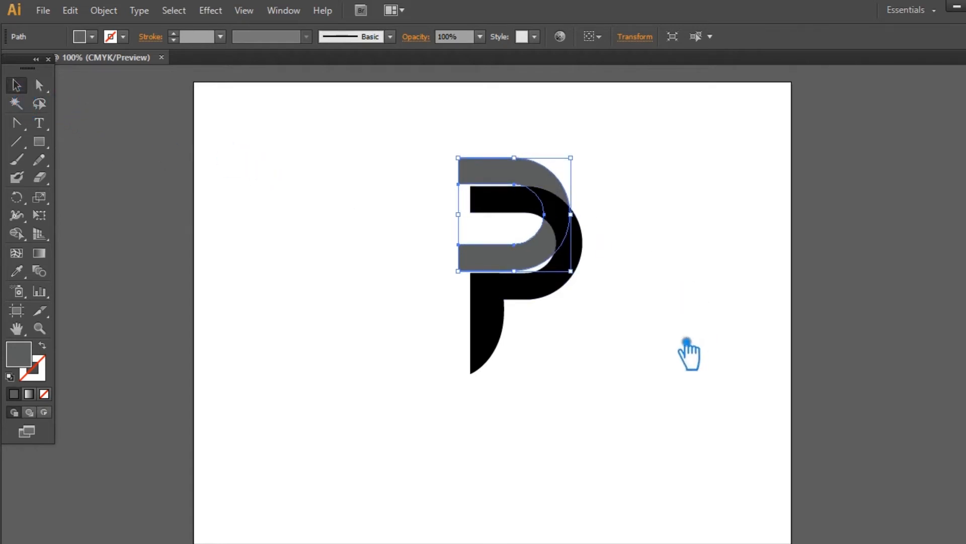
Step: Rotate the gray bowl copy about 30° counterclockwise and fine-tune its vertical position behind the black bowl
drag(585, 160, 556, 138)
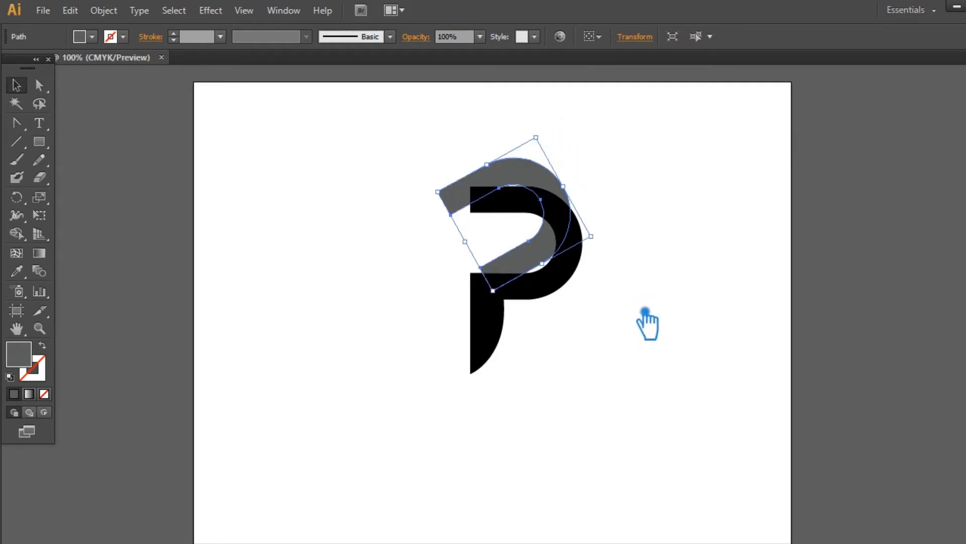
key(Up)
key(Up)
key(Up)
key(Up)
key(Up)
key(Up)
key(Up)
key(Up)
key(Up)
key(Down)
key(Down)
key(Down)
key(Down)
key(Down)
key(Down)
key(Down)
key(Down)
key(Down)
key(Down)
key(Down)
key(Down)
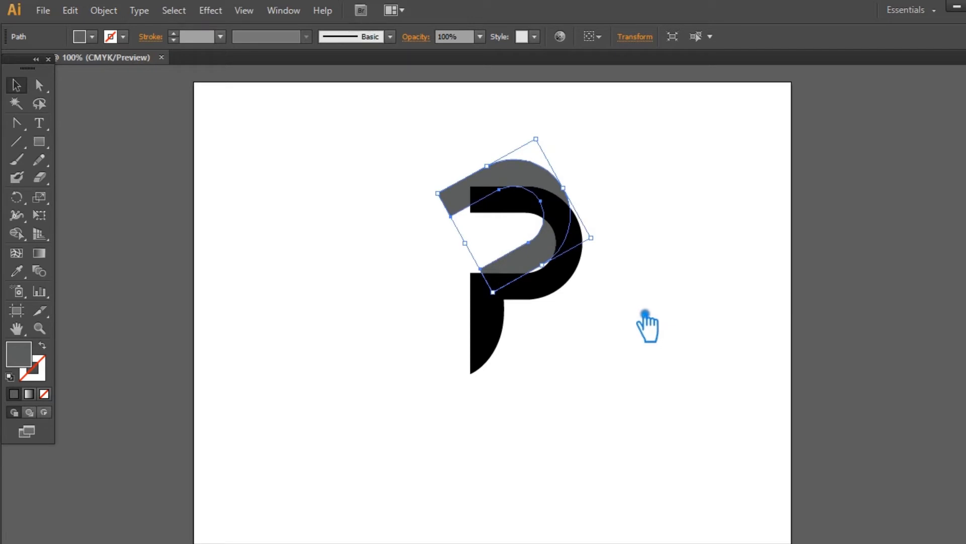
Step: Rotate the gray bowl copy further counterclockwise, to a tilt of about 45°
click(619, 232)
click(543, 237)
drag(615, 255, 614, 234)
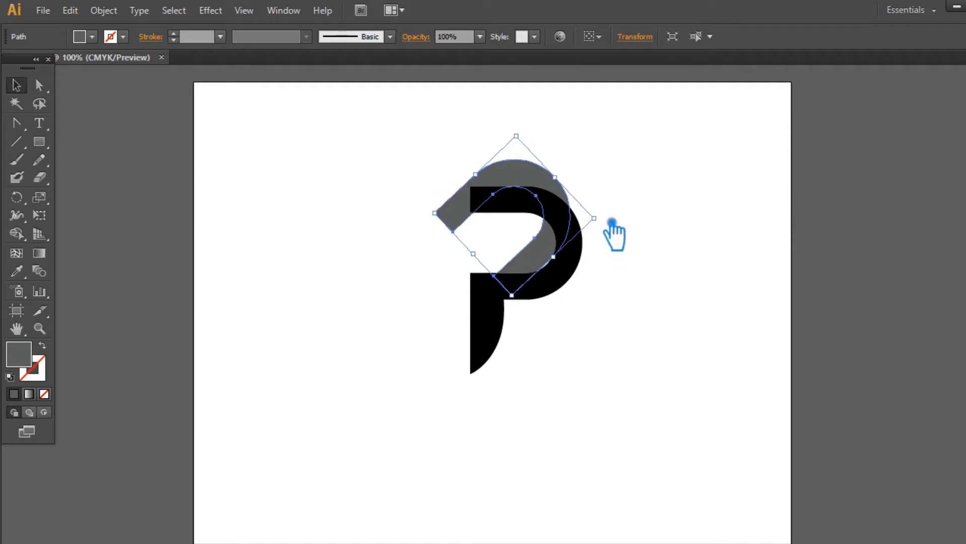
Step: Divide all the overlapping P shapes with Pathfinder and ungroup the resulting pieces
drag(649, 366, 395, 149)
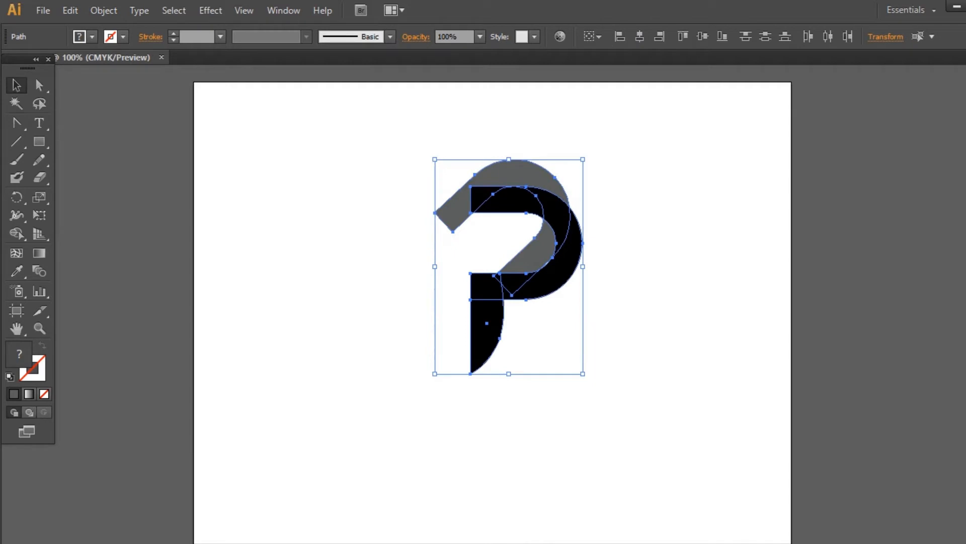
key(ctrl+shift+F9)
click(839, 440)
click(696, 317)
click(552, 190)
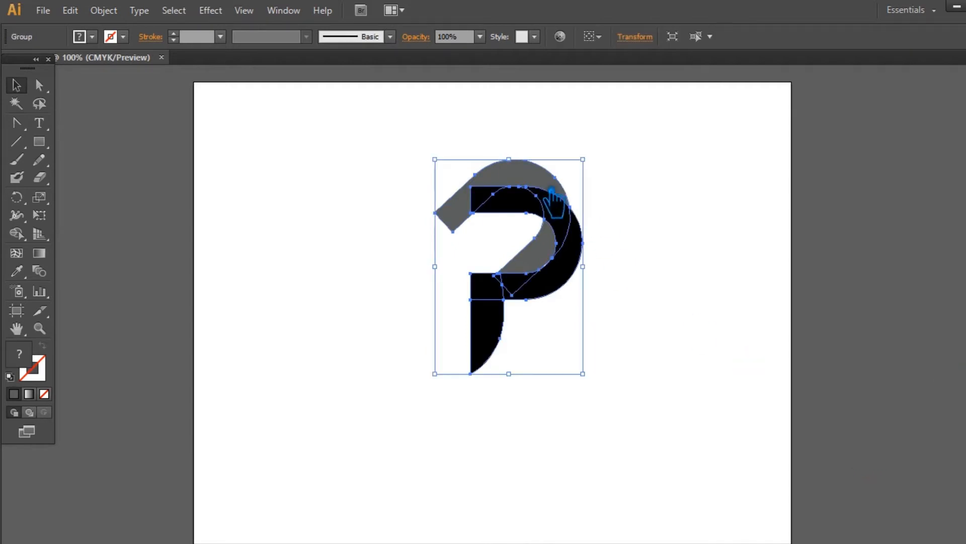
right_click(551, 190)
click(587, 274)
click(596, 287)
Step: Delete the gray piece outside the upper arm and the gray piece inside the bowl
click(532, 190)
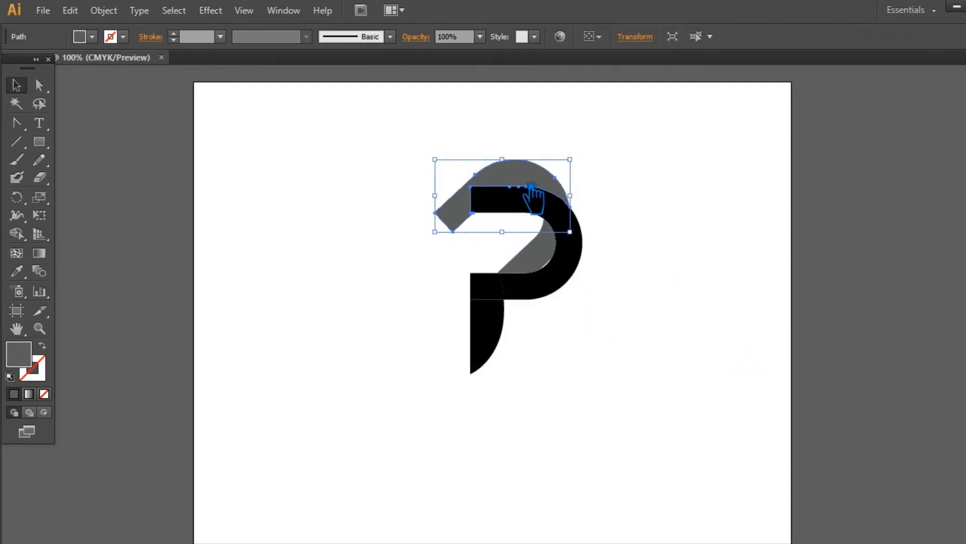
key(Delete)
click(541, 254)
key(Delete)
Step: Unite all the remaining pieces of the P into one shape
drag(646, 413, 429, 167)
click(505, 238)
drag(635, 394, 429, 170)
click(578, 347)
drag(629, 405, 406, 130)
key(ctrl+shift+F9)
click(835, 402)
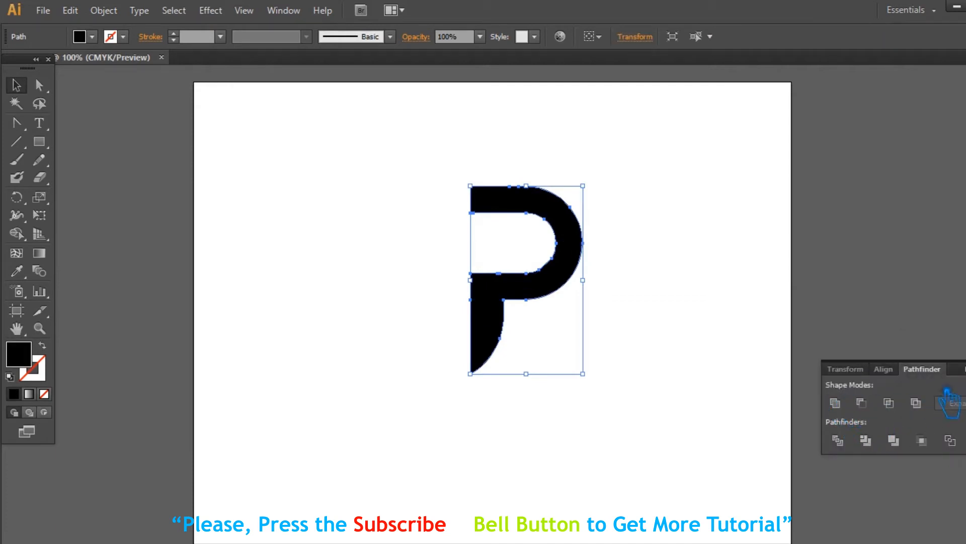
key(ctrl+shift+F9)
click(630, 344)
Step: Narrow the united P's stem by nudging the two anchors on its curved right side left
click(497, 317)
key(a)
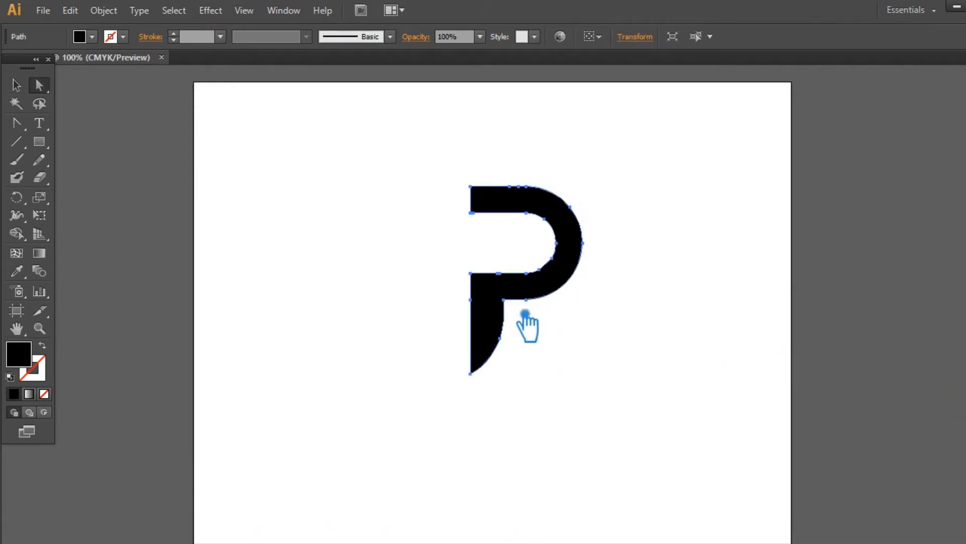
click(504, 300)
shift+click(500, 338)
key(Left)
key(Left)
key(Left)
key(Left)
key(Left)
click(17, 85)
click(629, 280)
Step: Undo the stem narrowing, the uniting of the pieces and the deletion of the gray piece inside the bowl
key(ctrl+z)
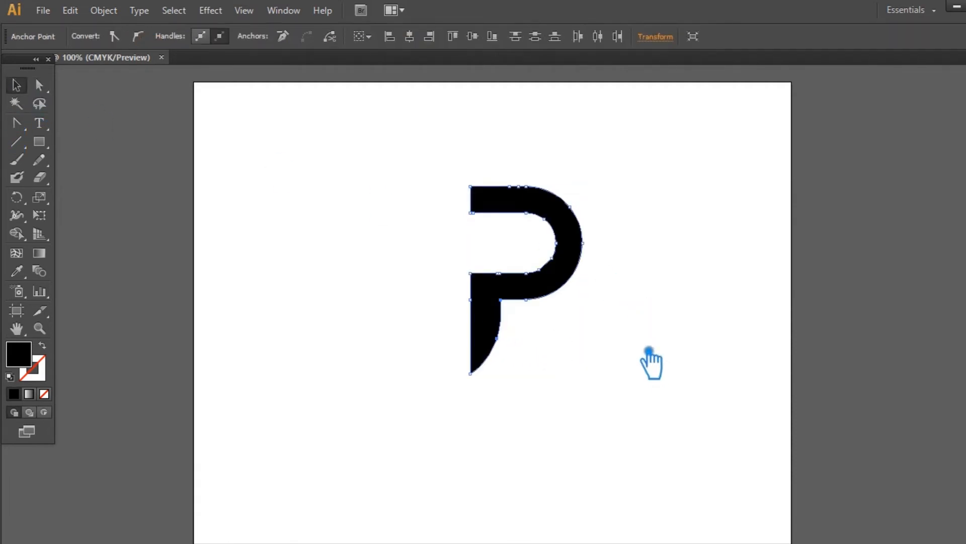
key(ctrl+z)
key(ctrl+z)
key(ctrl+z)
click(647, 347)
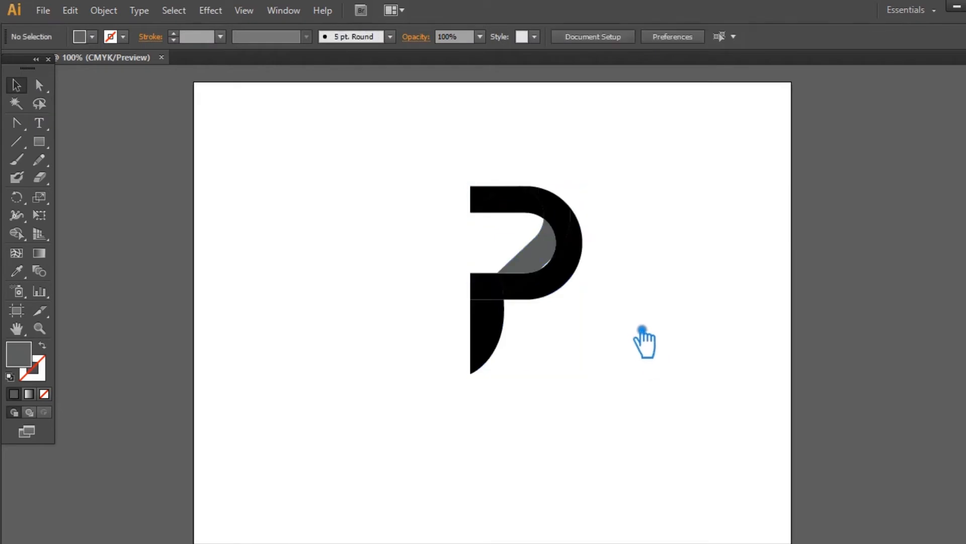
Step: Delete the gray piece inside the bowl and fill the pieces of the P's upper arm and curve with dark gray
click(548, 255)
key(Delete)
click(572, 230)
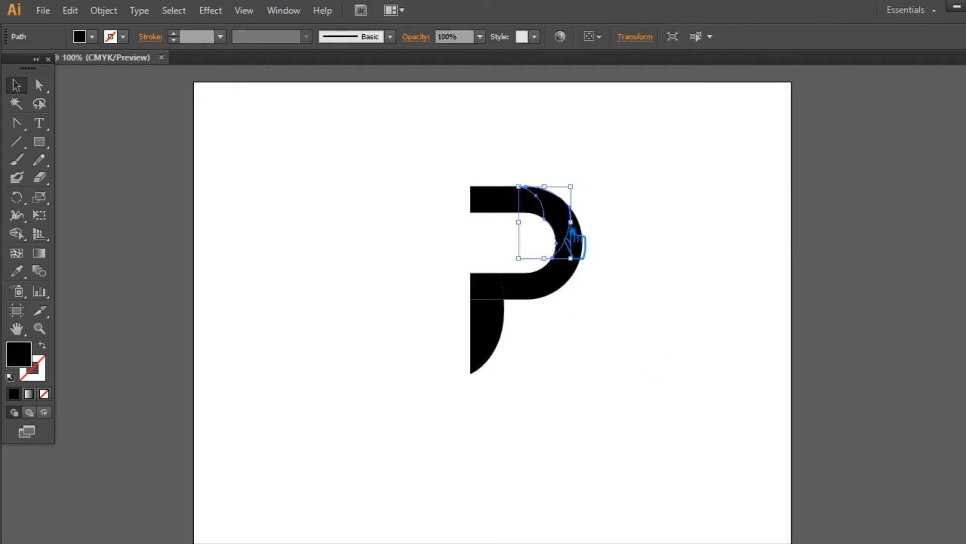
drag(424, 158, 536, 242)
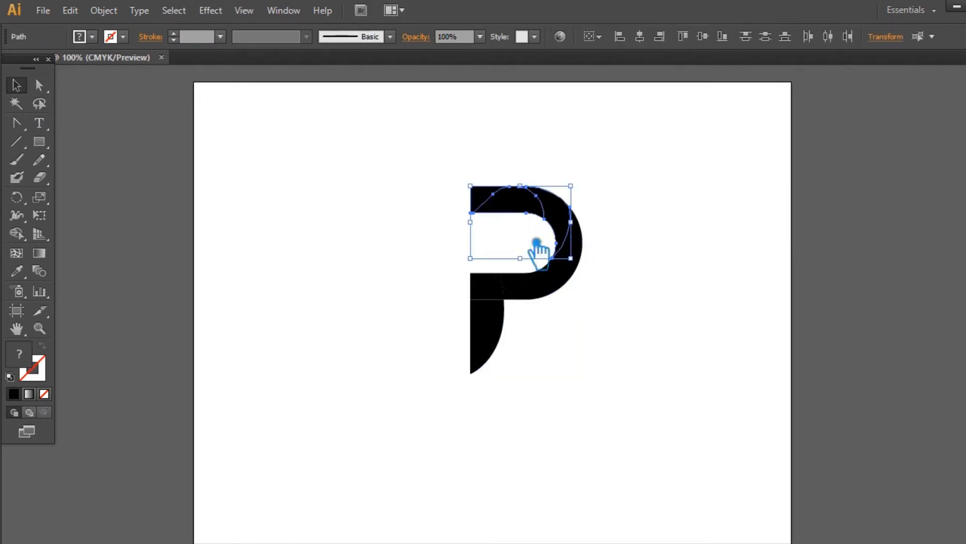
click(32, 277)
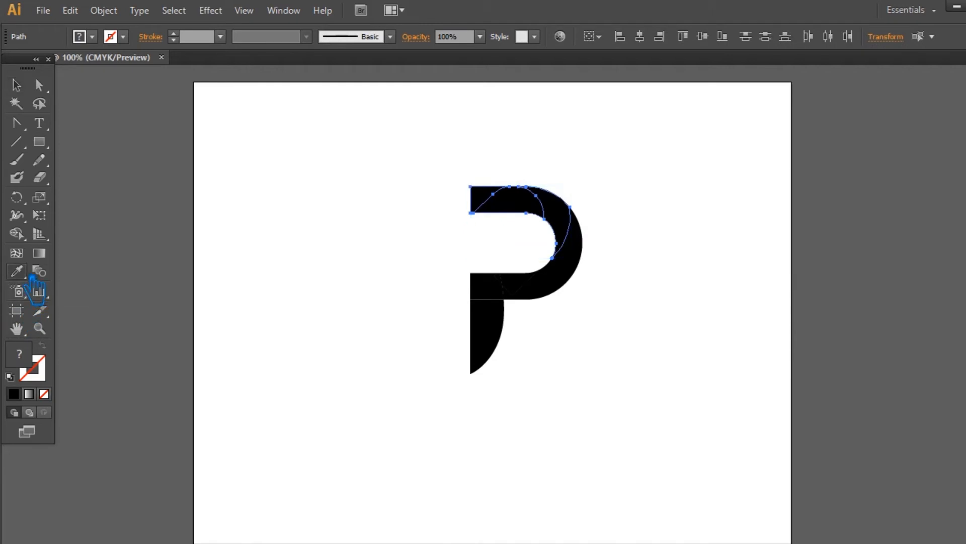
click(128, 277)
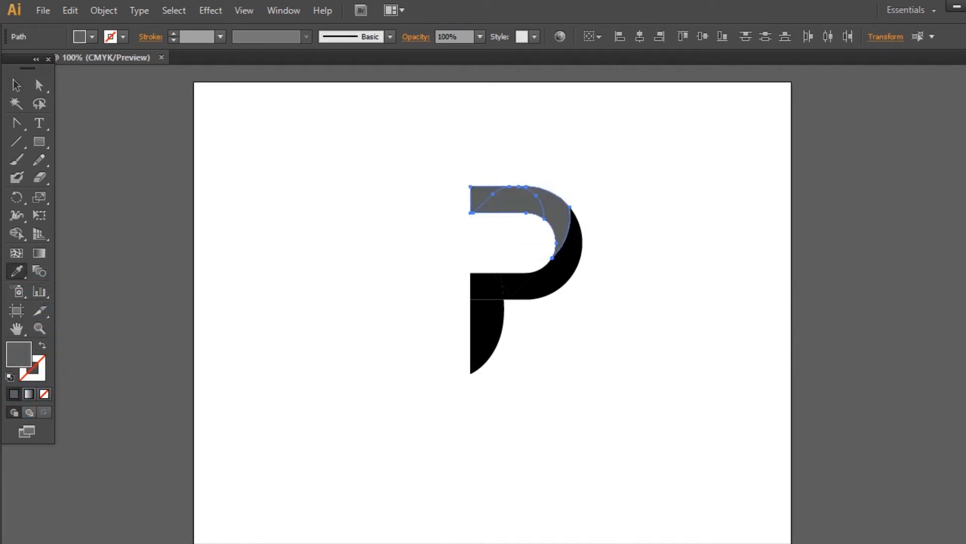
Step: Unite the dark gray upper-arm pieces into one shape
key(ctrl+shift+F9)
click(835, 403)
key(ctrl+shift+F9)
click(15, 87)
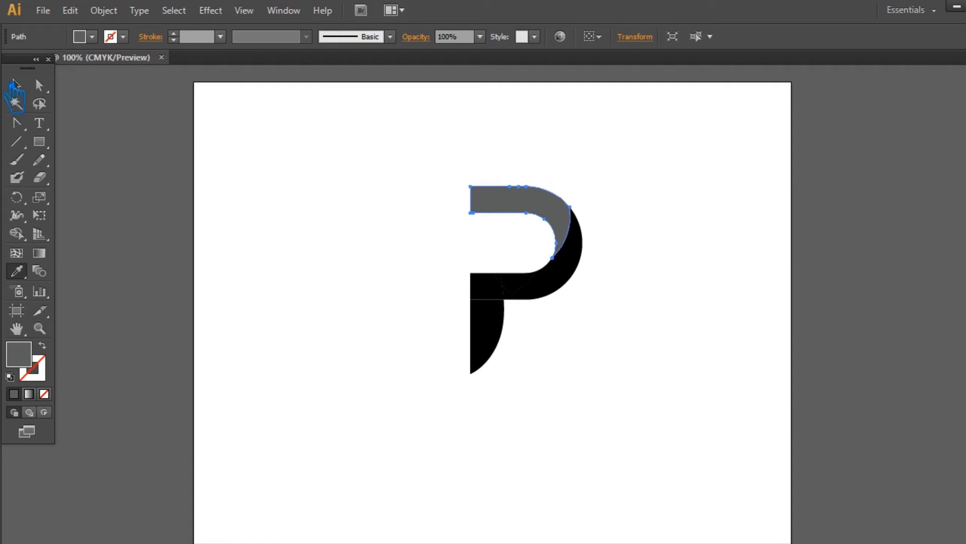
click(16, 86)
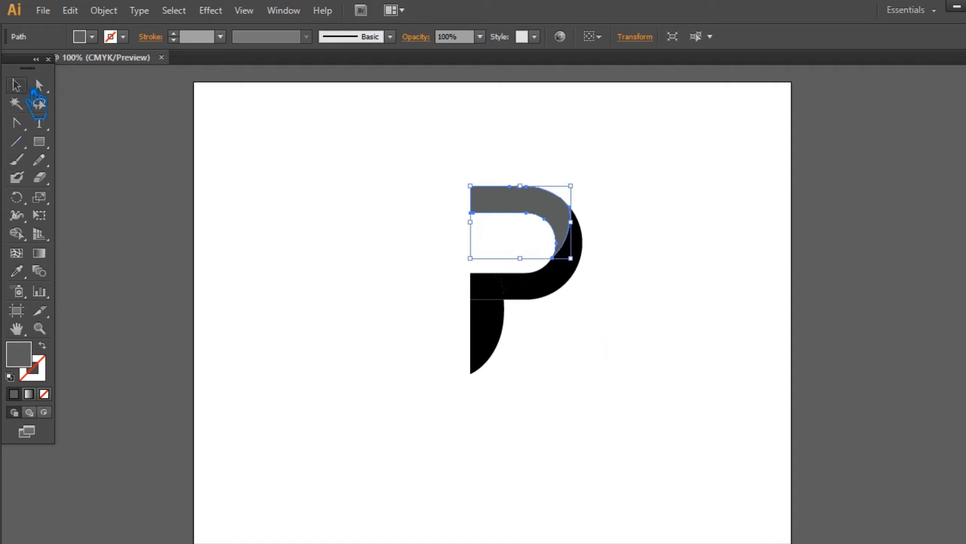
click(624, 385)
Step: Unite the black pieces of the lower arm, outer curve and stem into one shape
drag(596, 403, 468, 296)
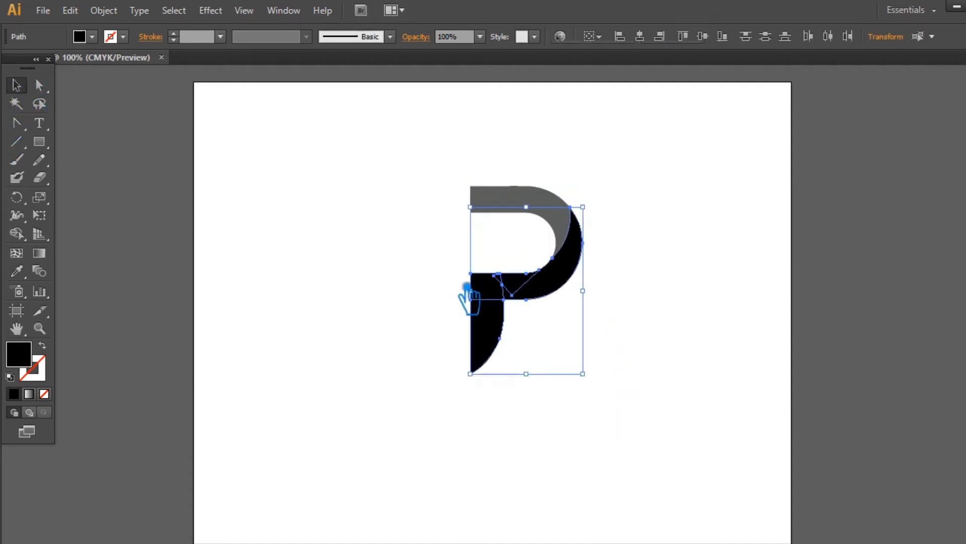
key(ctrl+shift+F9)
click(856, 404)
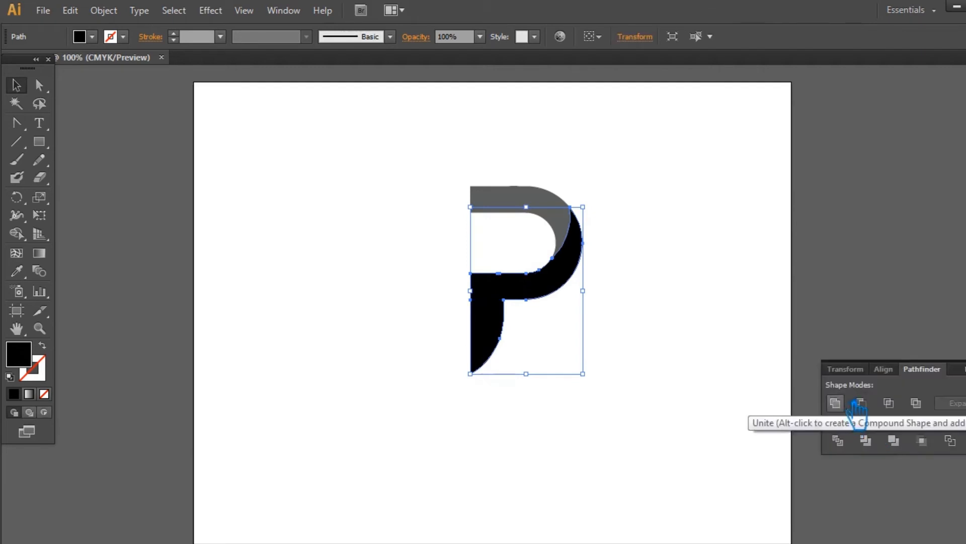
key(ctrl+shift+F9)
click(693, 328)
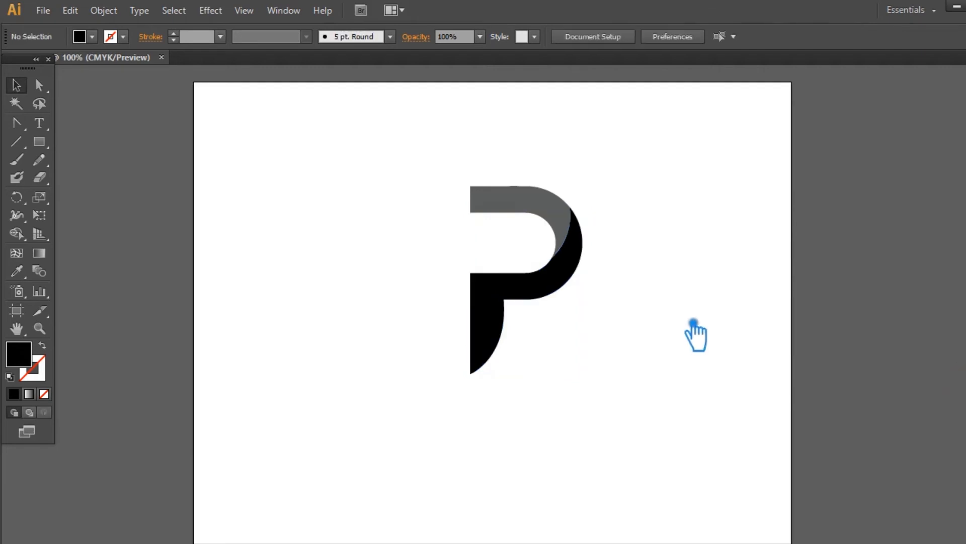
Step: Narrow the black stem slightly by moving the two anchors on its curved right side left
click(550, 302)
key(a)
click(518, 307)
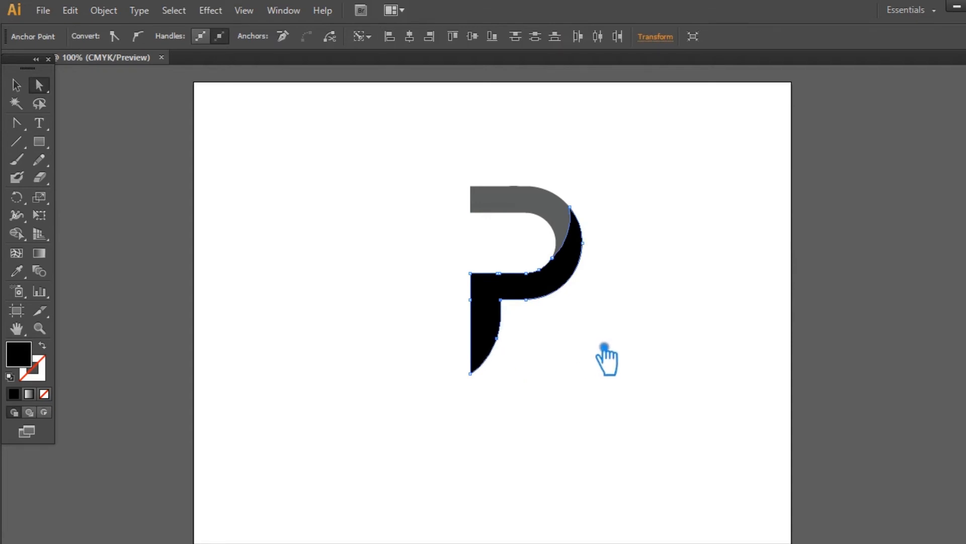
click(16, 85)
click(425, 284)
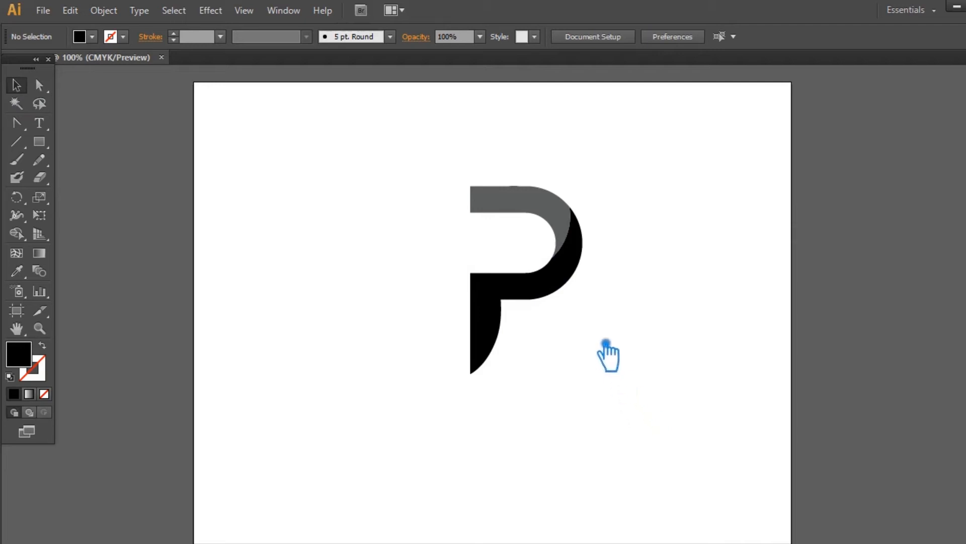
Step: Fill the gray upper arm with a white-to-black linear gradient, extend it past the arm's left end and shift its midpoint left
click(531, 221)
click(40, 253)
click(544, 206)
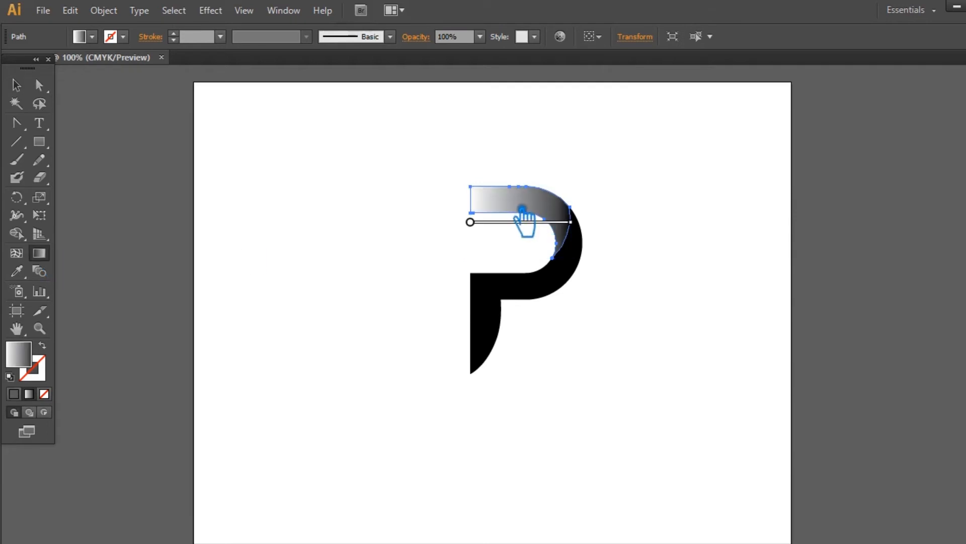
drag(480, 225, 462, 225)
drag(532, 223, 567, 222)
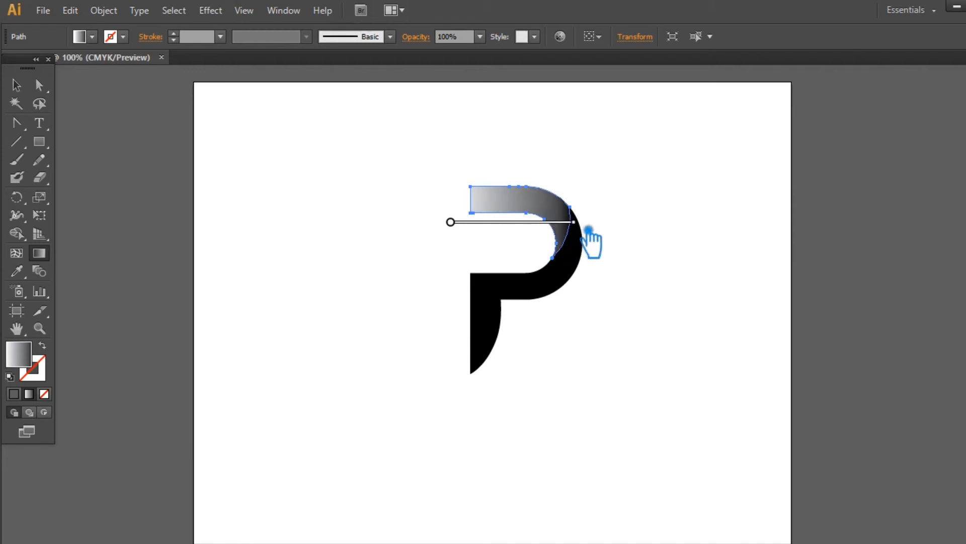
mouse_move(525, 226)
drag(514, 220, 498, 224)
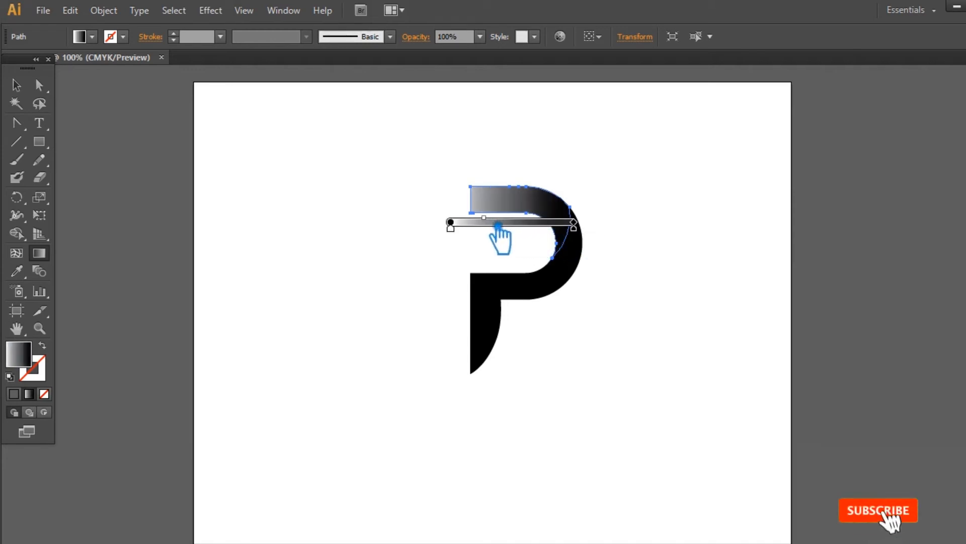
Step: Change the dark end color of the upper arm's linear gradient from black to dark green
key(ctrl+F9)
click(964, 308)
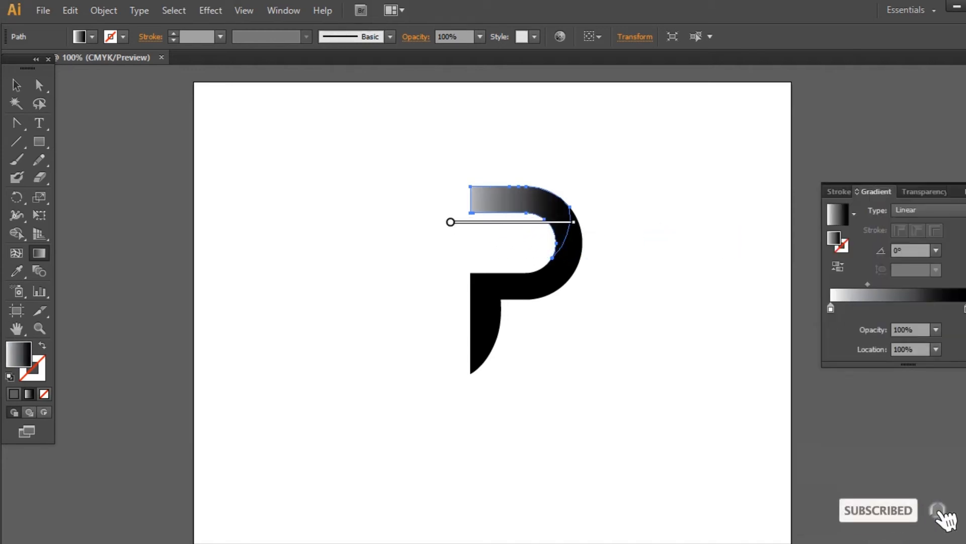
double_click(838, 239)
mouse_move(539, 228)
mouse_down()
mouse_move(547, 275)
mouse_move(491, 248)
mouse_up()
click(490, 237)
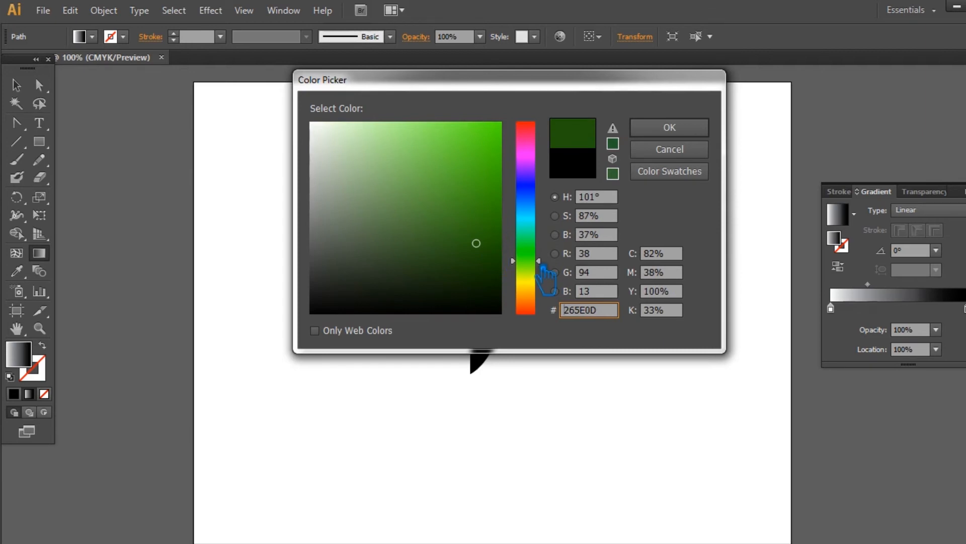
double_click(613, 312)
key(Return)
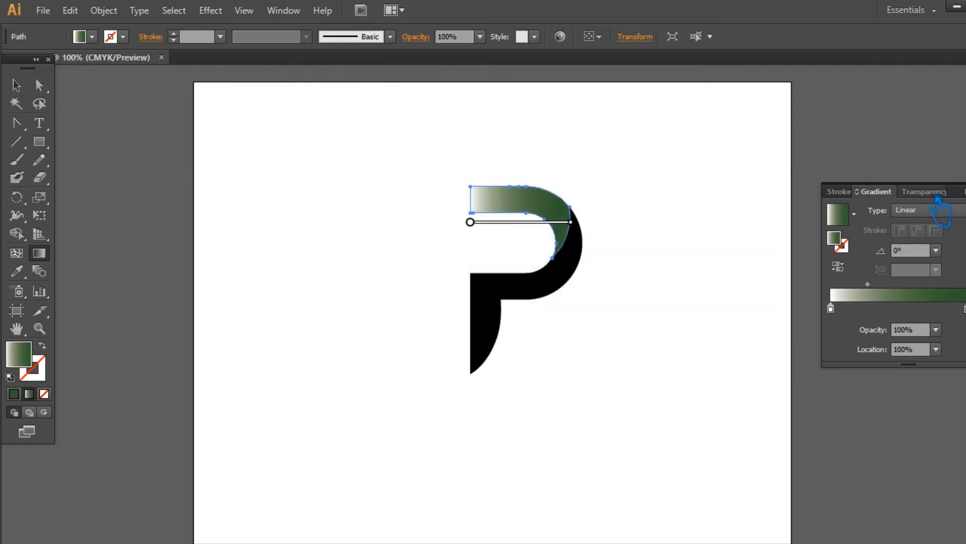
Step: Deselect the upper arm and draw a small square with the same green gradient on the pasteboard beside the artboard
click(18, 86)
click(91, 136)
key(m)
drag(103, 153, 142, 182)
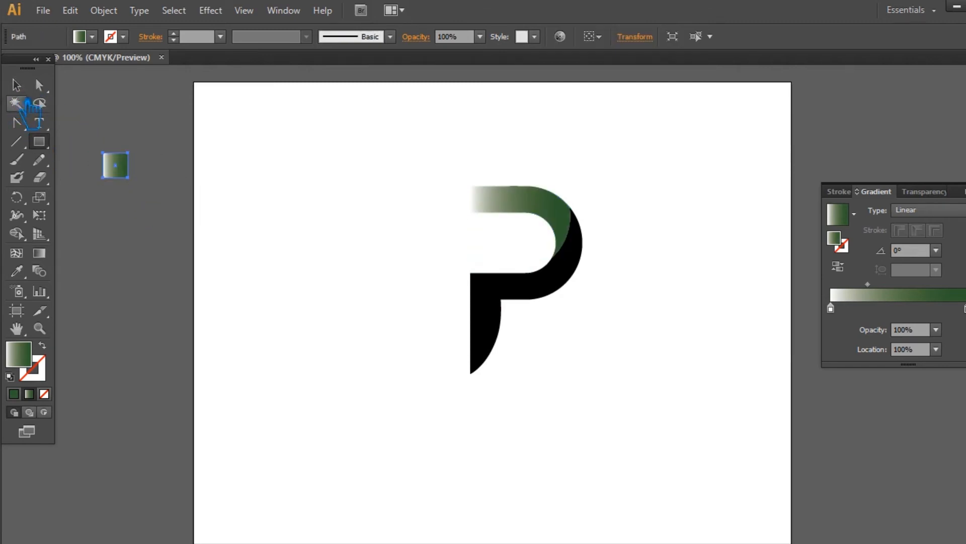
Step: Replace the small pasteboard square's gradient with a solid dark green fill
click(14, 393)
double_click(20, 355)
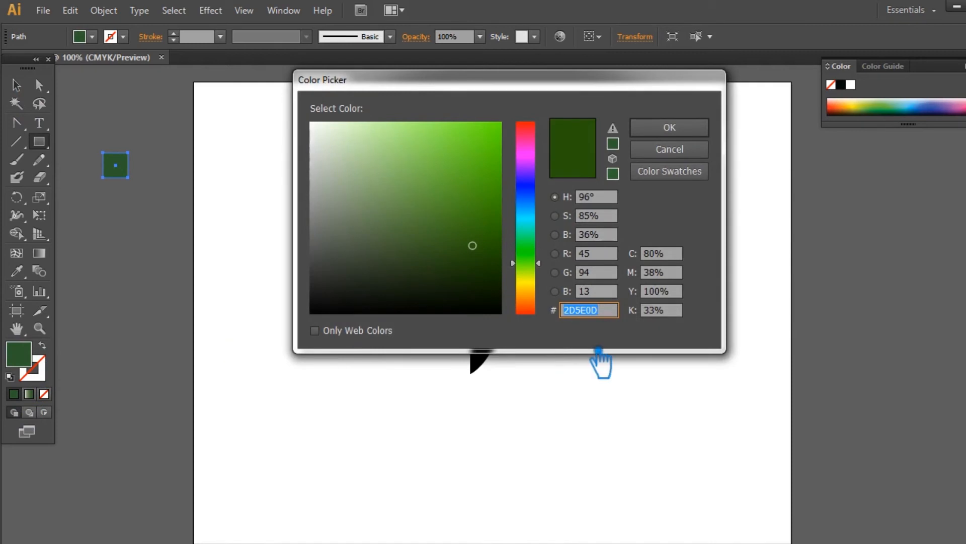
click(669, 128)
click(16, 85)
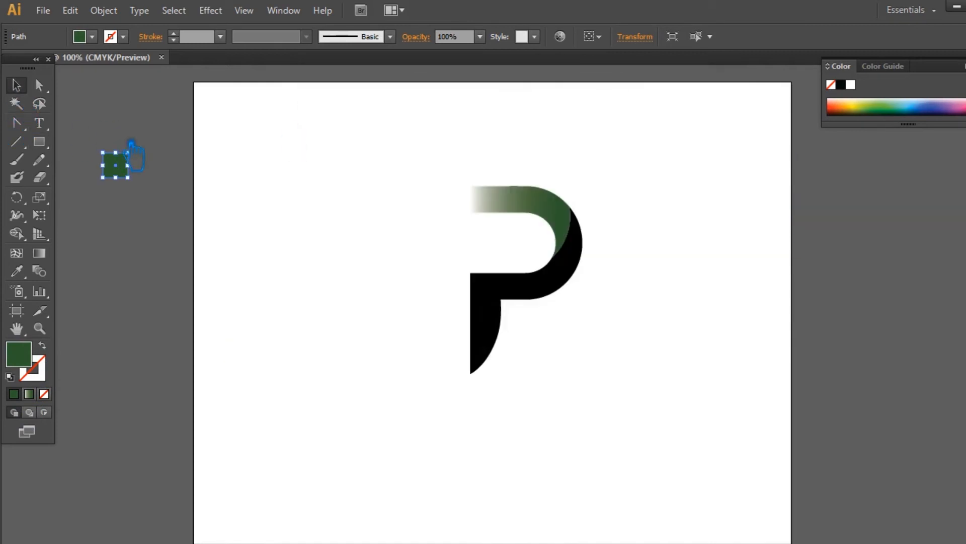
Step: Duplicate the dark green square directly below itself and recolor the copy light green, 66FF55
click(133, 177)
drag(118, 174, 118, 211)
double_click(30, 361)
mouse_move(413, 174)
mouse_down()
mouse_move(400, 130)
mouse_move(405, 105)
mouse_move(420, 92)
mouse_move(420, 113)
mouse_move(452, 100)
mouse_up()
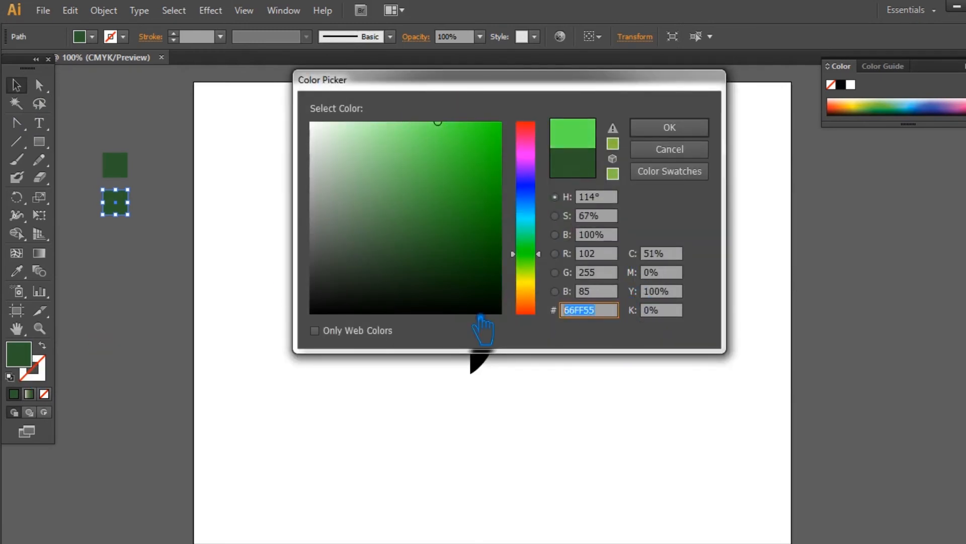
click(690, 129)
Step: Set the light end of the upper arm's gradient to 66FF55 and move its dark stop inward, with the midpoint at about 55%
click(557, 216)
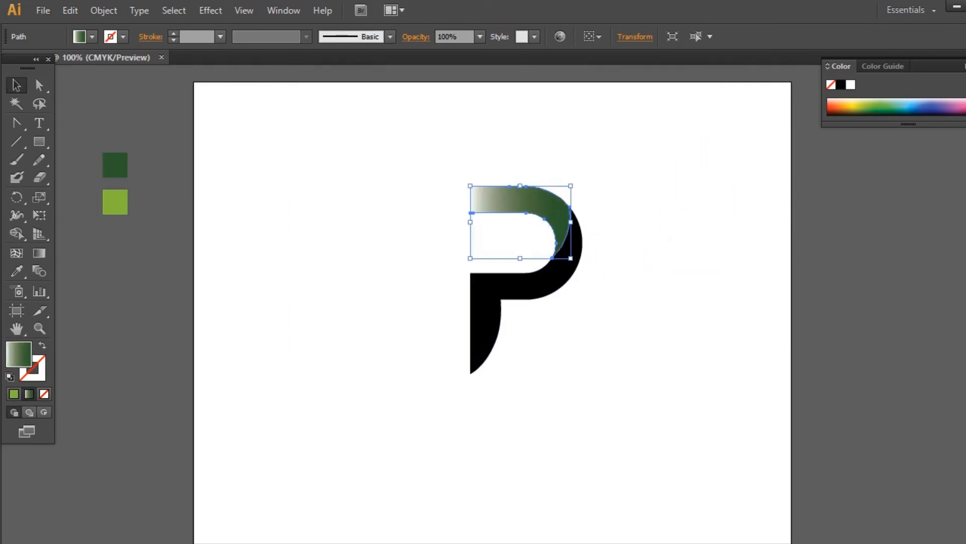
key(ctrl+F9)
drag(831, 308, 846, 322)
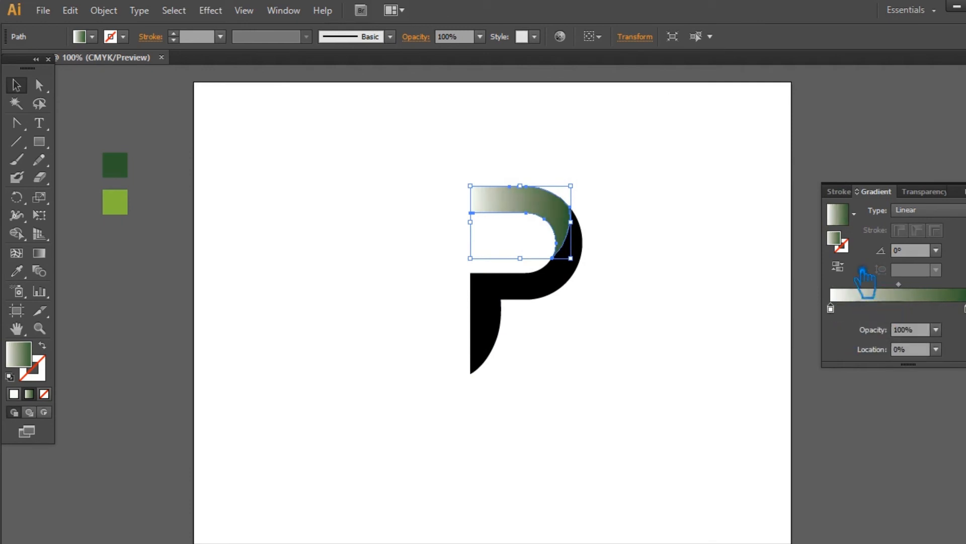
double_click(838, 240)
text(66FF55)
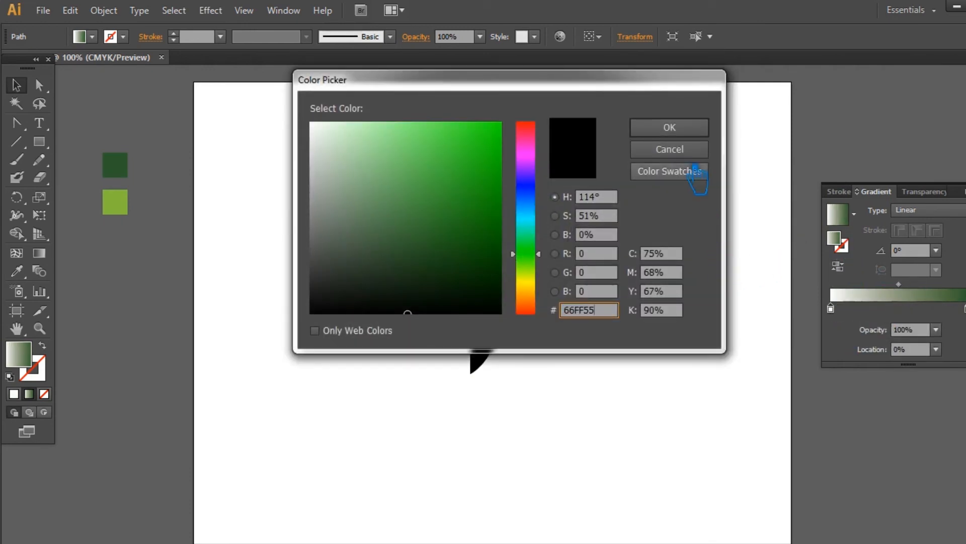
click(673, 136)
drag(964, 308, 903, 295)
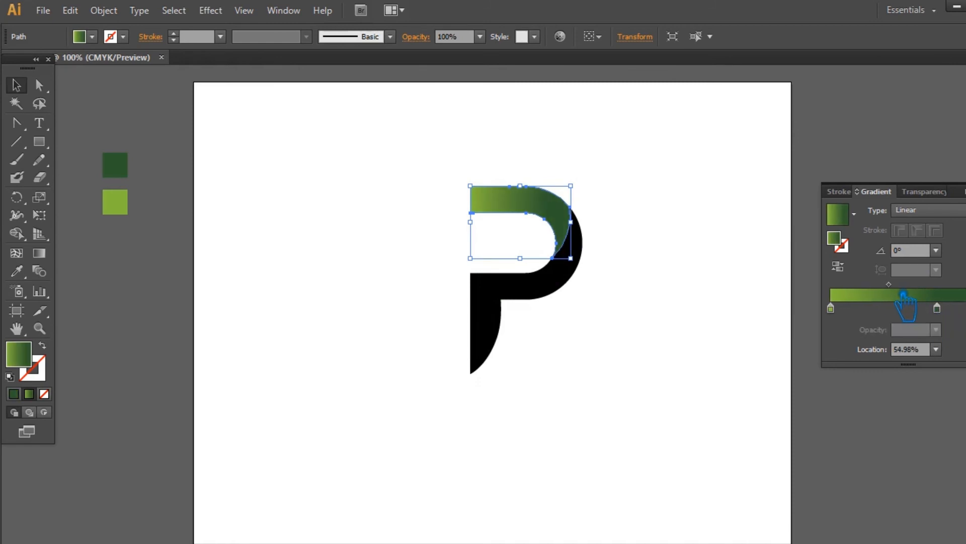
Step: Recolor the light green pasteboard square to a yellower green, A4E821
click(831, 308)
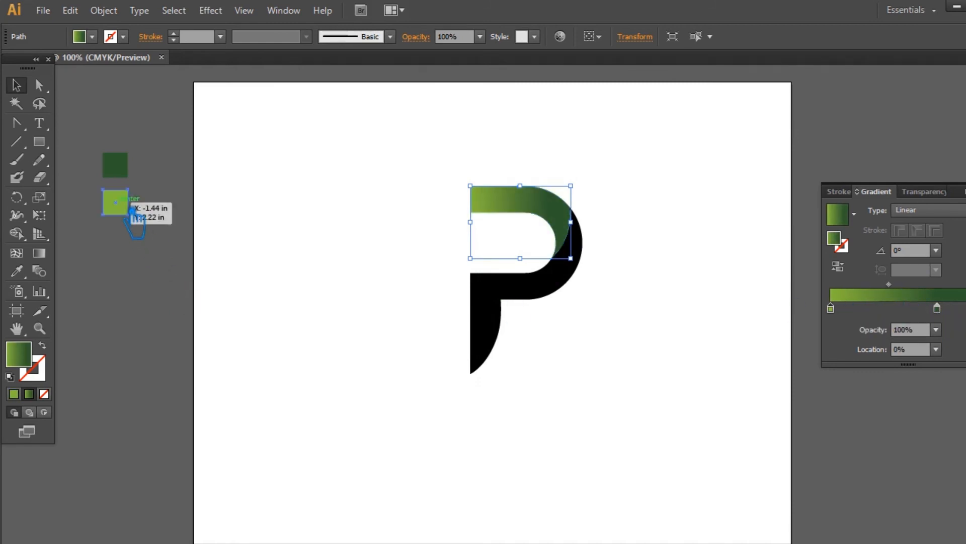
click(115, 202)
double_click(20, 354)
click(538, 275)
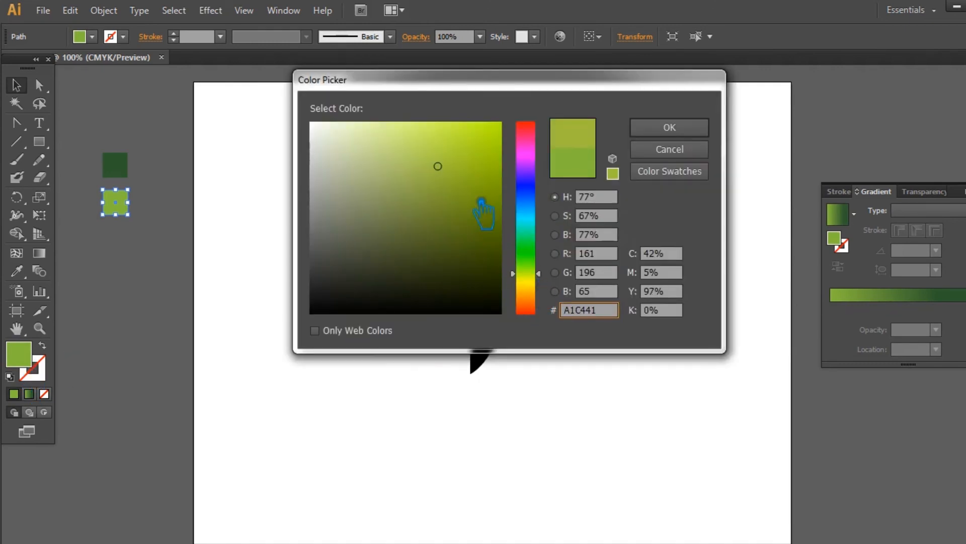
mouse_move(544, 274)
mouse_down()
mouse_move(539, 267)
mouse_move(553, 272)
mouse_up()
drag(453, 176, 490, 144)
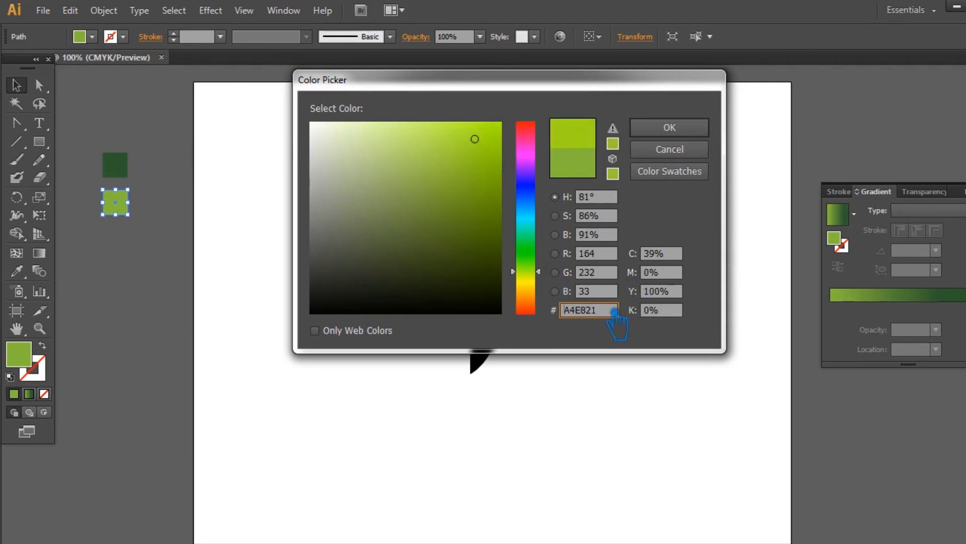
click(702, 129)
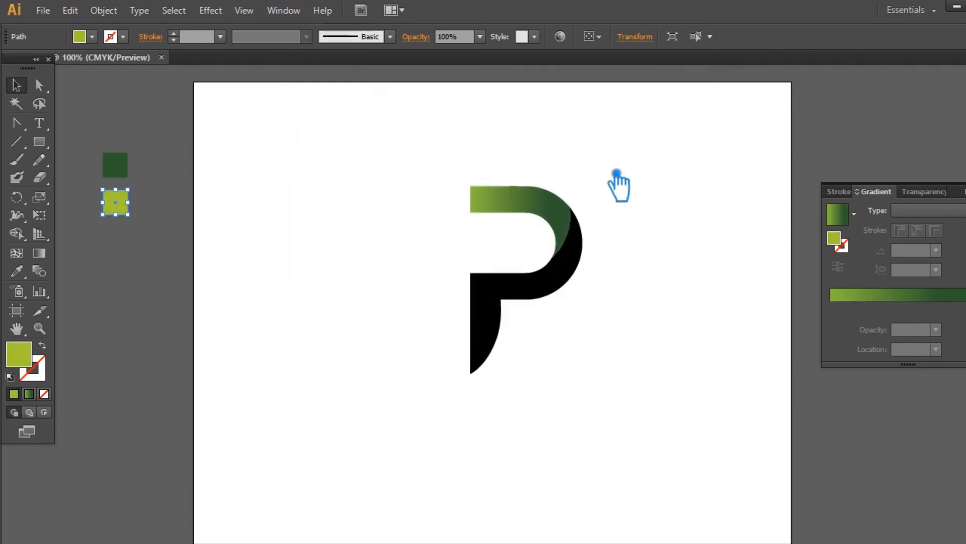
Step: Change the light end color of the upper arm's gradient to A4E821 and deselect the arm
click(524, 203)
click(831, 307)
double_click(835, 239)
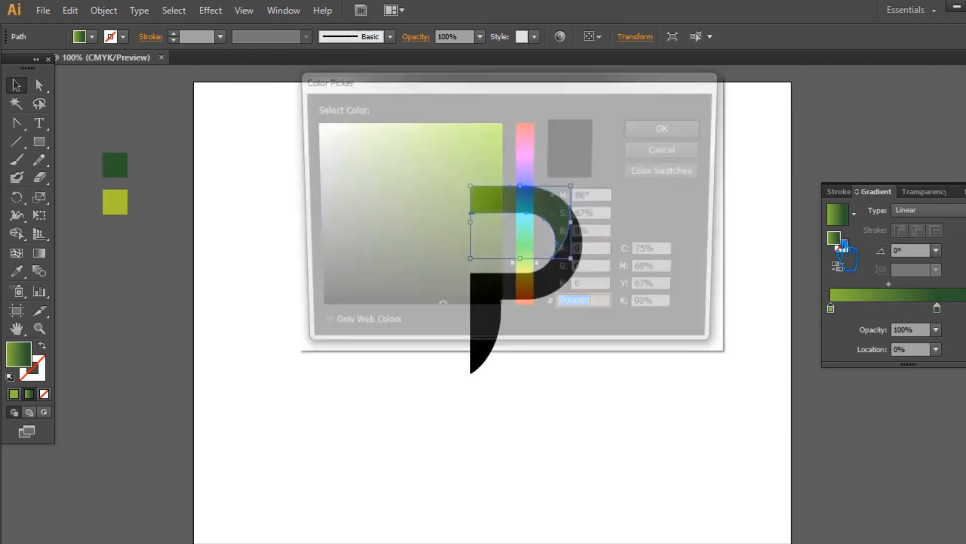
text(A4E821)
click(669, 128)
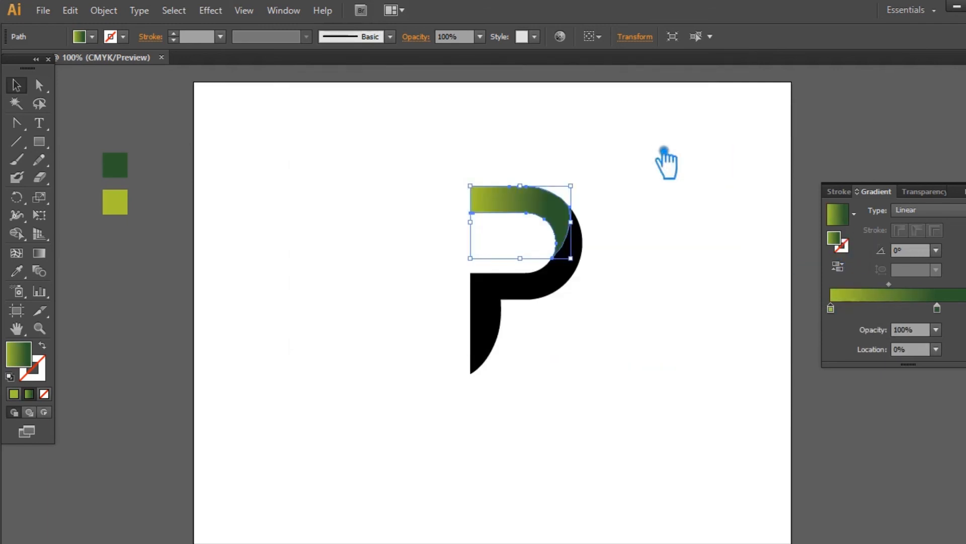
click(669, 174)
Step: Copy the upper arm's green gradient onto the black lower arm and stem with the Eyedropper, and reverse the gradient there
click(541, 297)
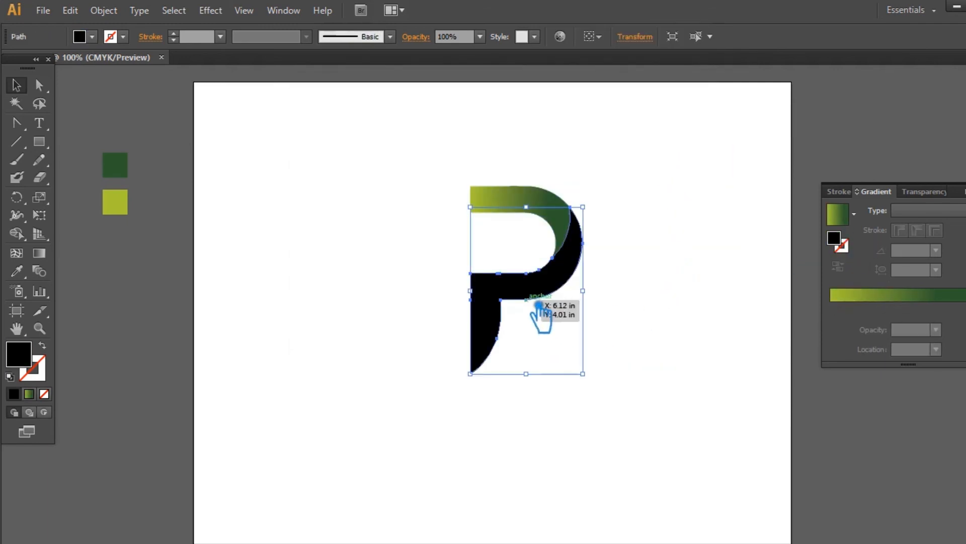
click(20, 160)
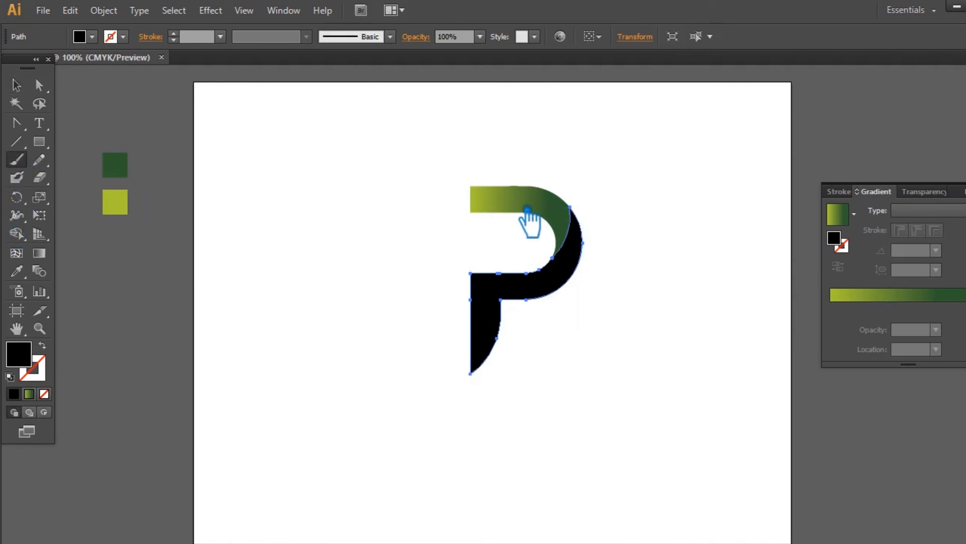
click(513, 202)
click(22, 271)
key(ctrl+z)
click(527, 205)
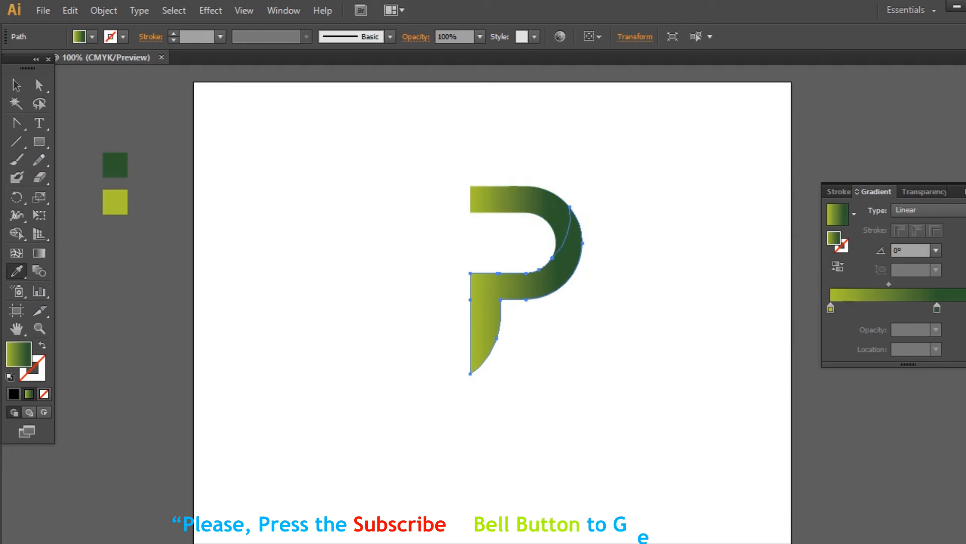
click(838, 267)
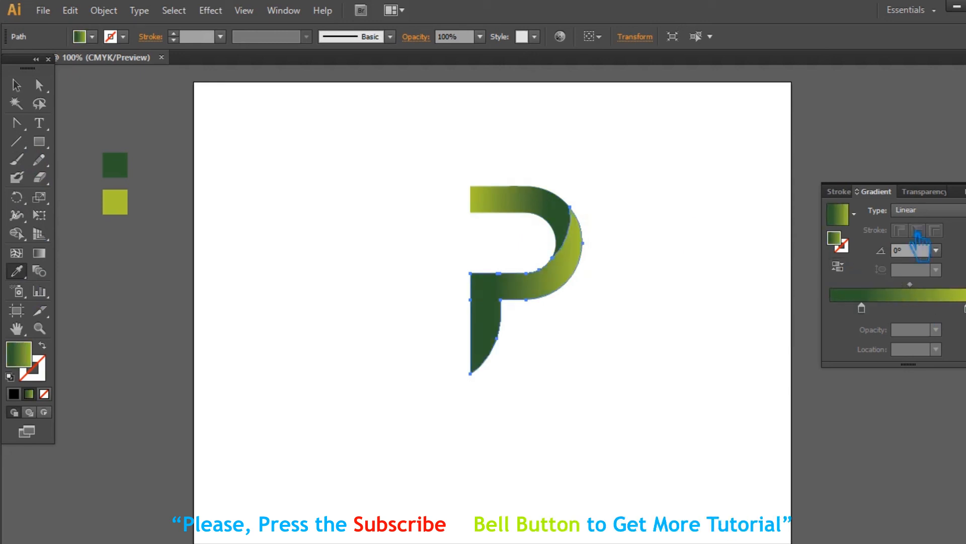